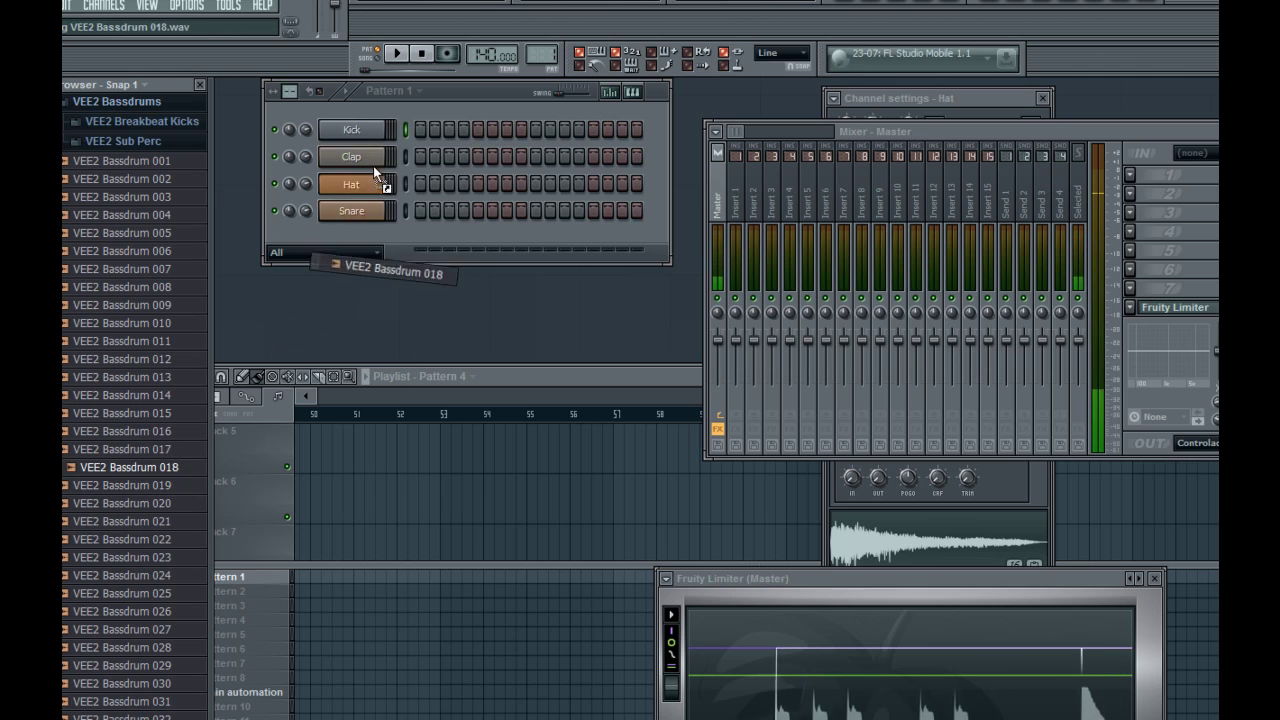
Load VEE2 Bassdrum 018 into the Kick channel of Pattern 1, sequence it on steps 1, 5, 9 and 13, and audition it.
click(421, 129)
click(478, 129)
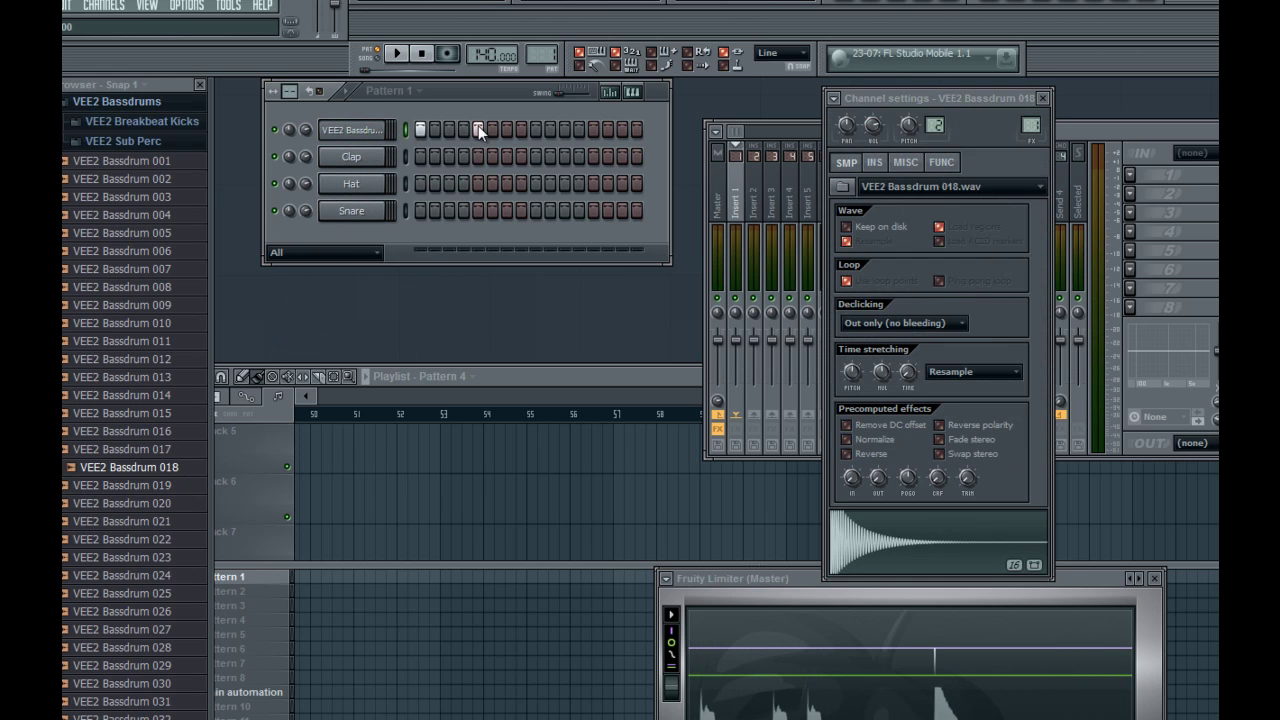
key(space)
click(536, 129)
click(593, 129)
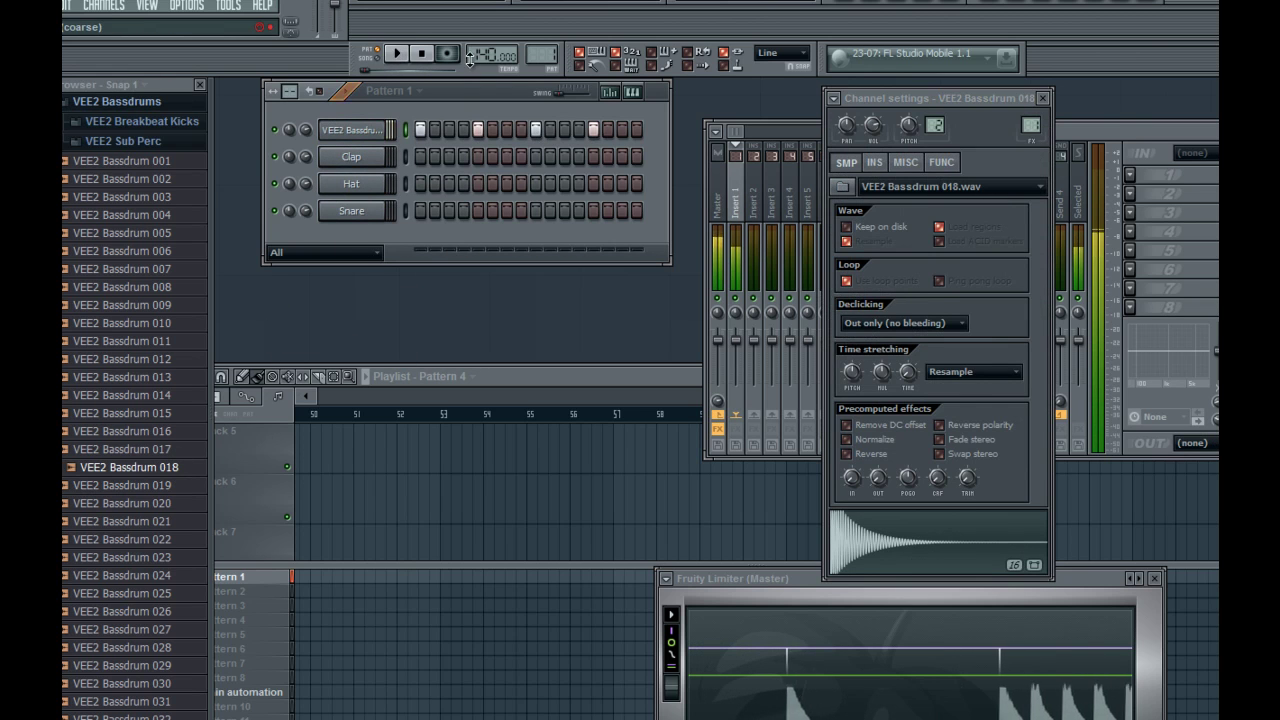
key(space)
Set the tempo to 128 BPM and switch to Pattern 2.
drag(489, 56, 488, 102)
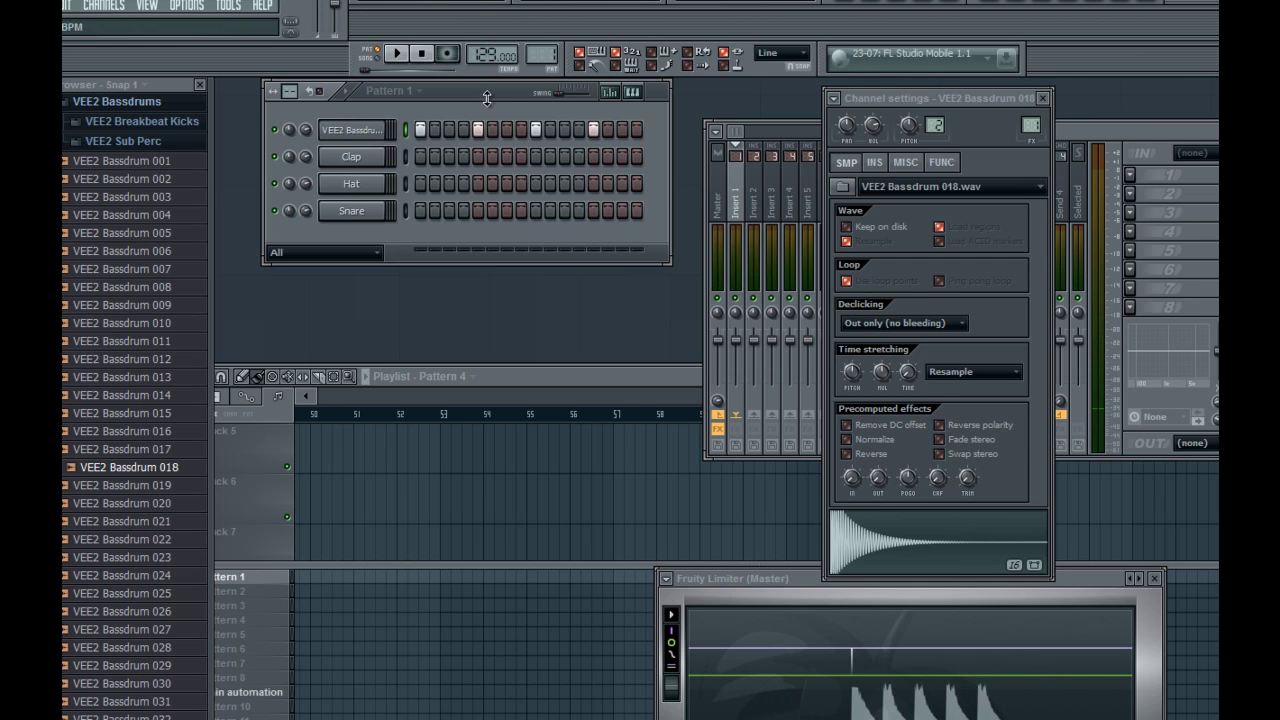
drag(538, 53, 538, 49)
Replace the Clap channel with a 3xOsc generator.
click(380, 158)
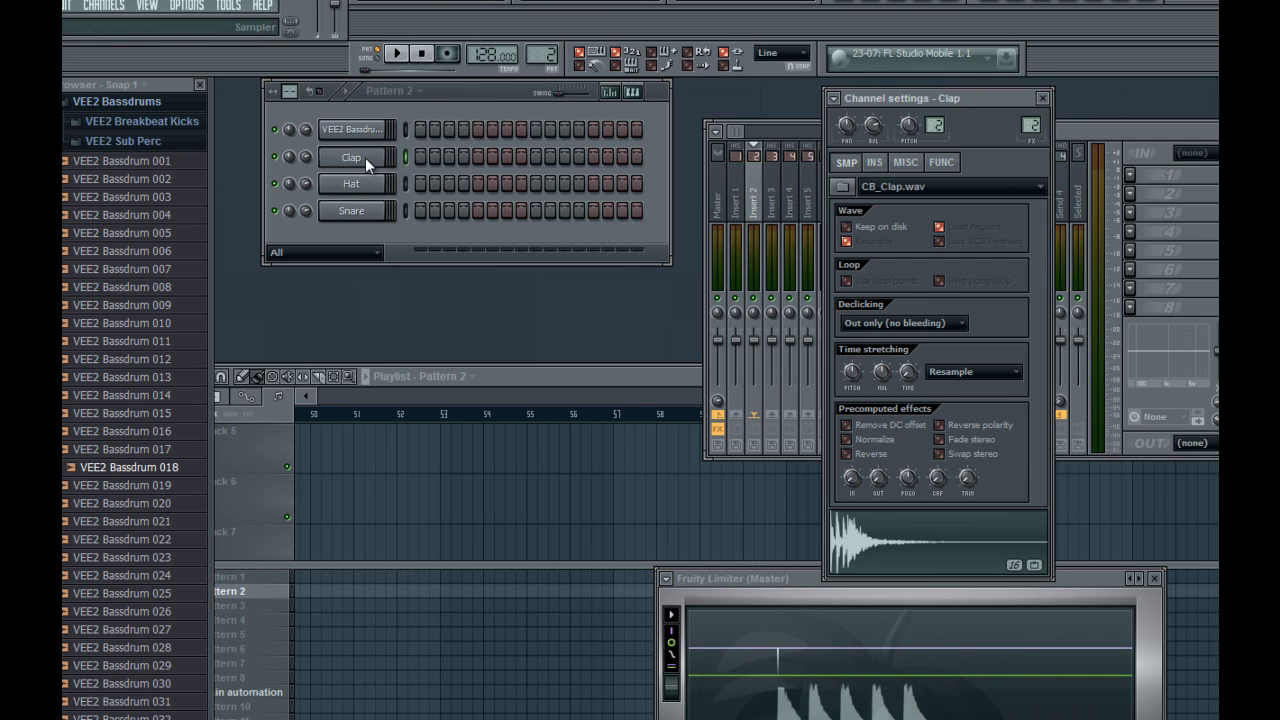
right_click(384, 152)
mouse_move(472, 359)
click(550, 135)
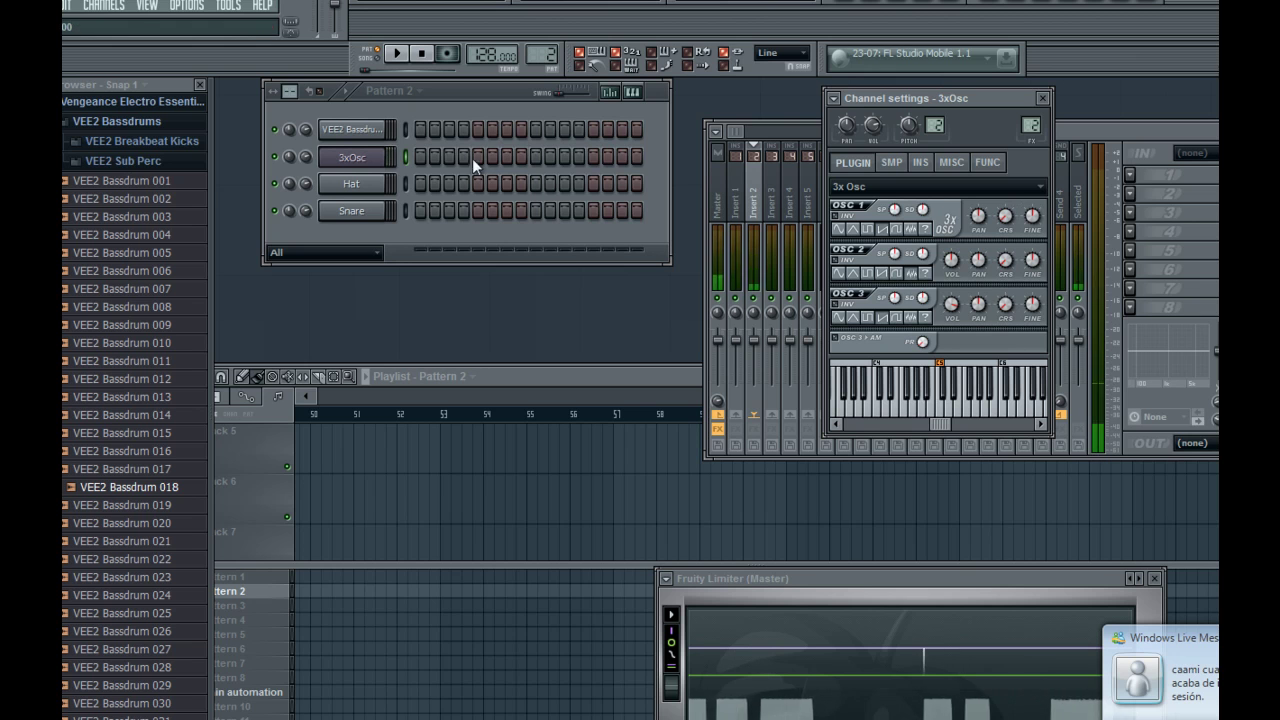
Add Fruity Reeverb to the first effect slot of mixer Insert 2 with its Reverb level at 40%.
click(1156, 127)
click(1136, 174)
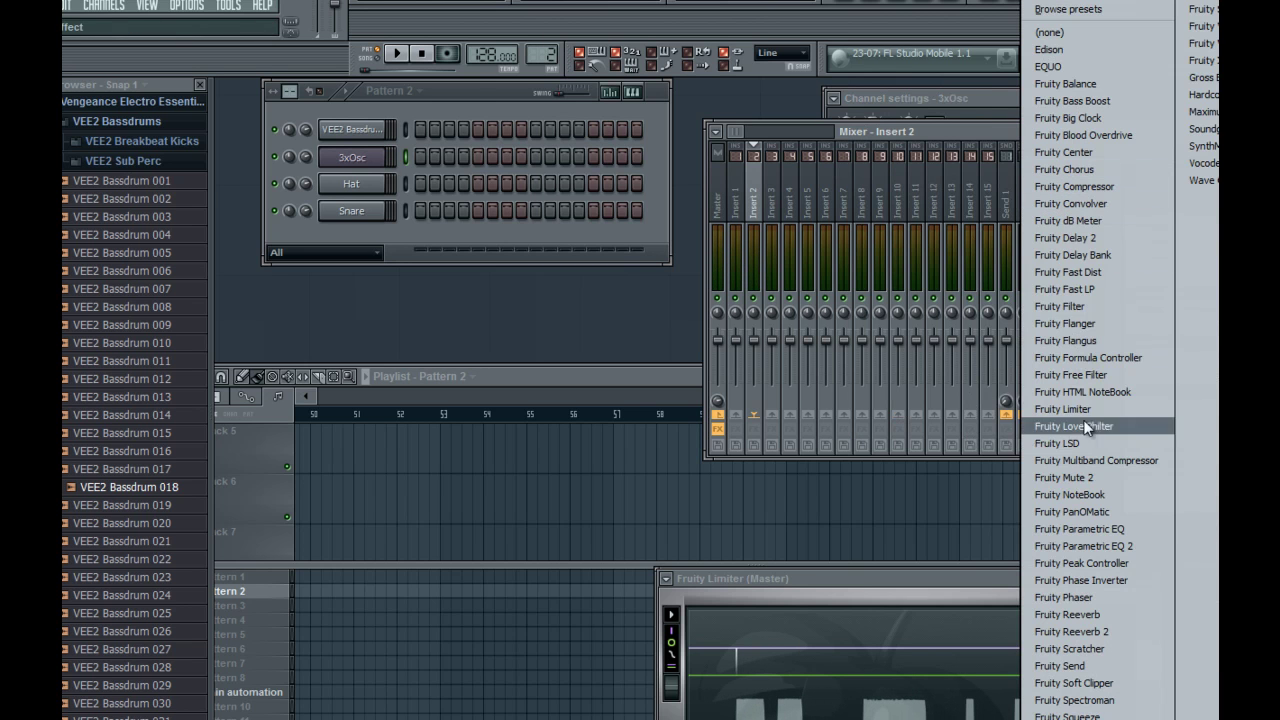
click(1067, 614)
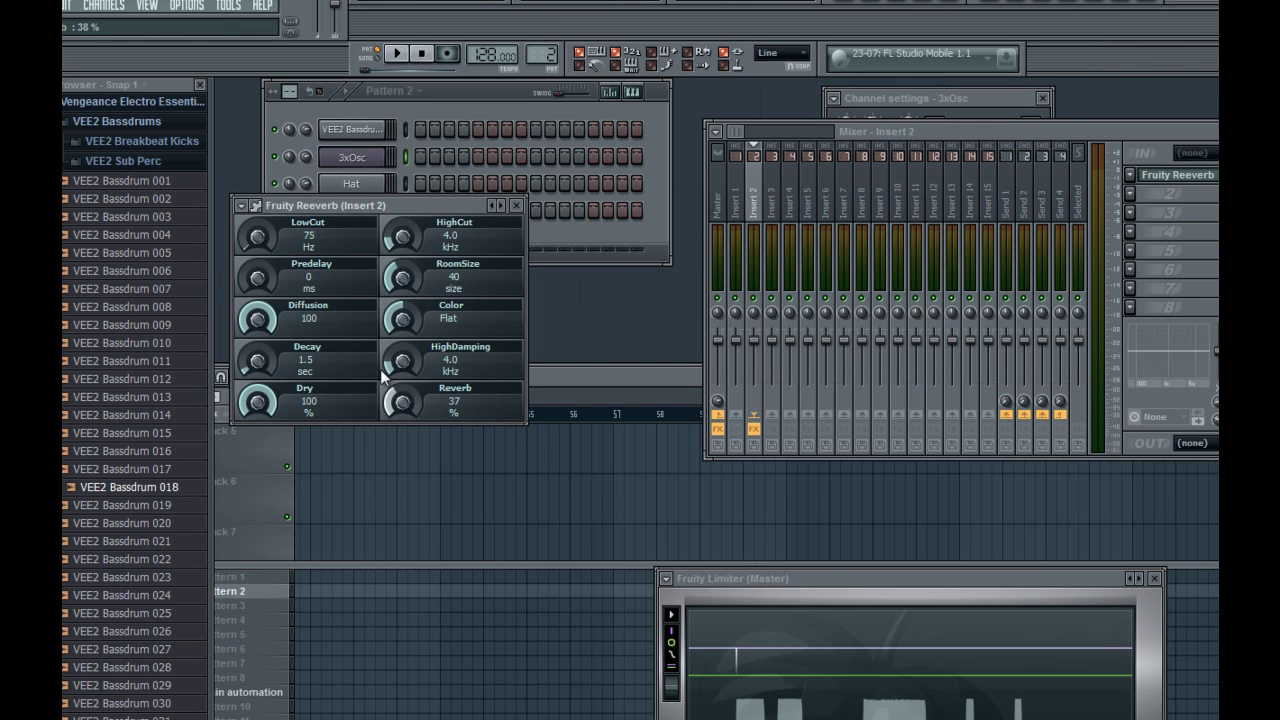
drag(376, 367, 374, 364)
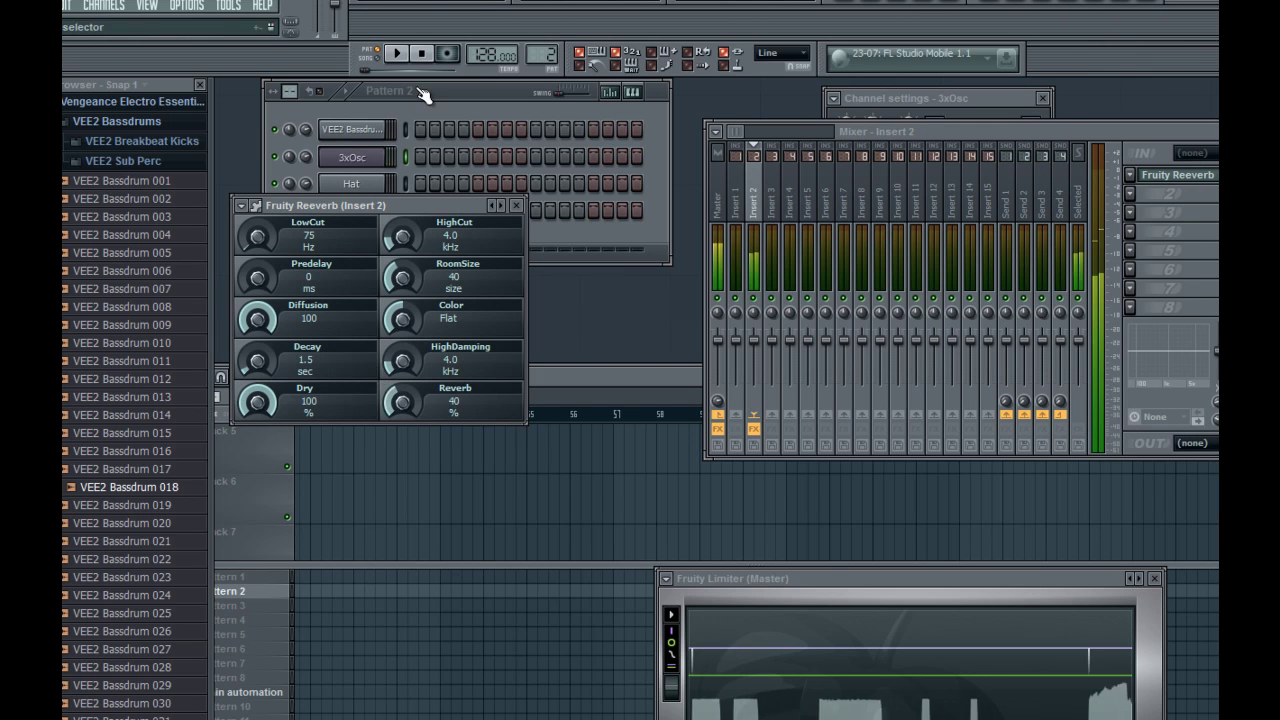
Open the 3xOsc piano roll and place a C6 note about one beat long at the start of bar 1.
right_click(384, 160)
click(396, 159)
scroll(335, 235, down, 3)
scroll(335, 250, up, 3)
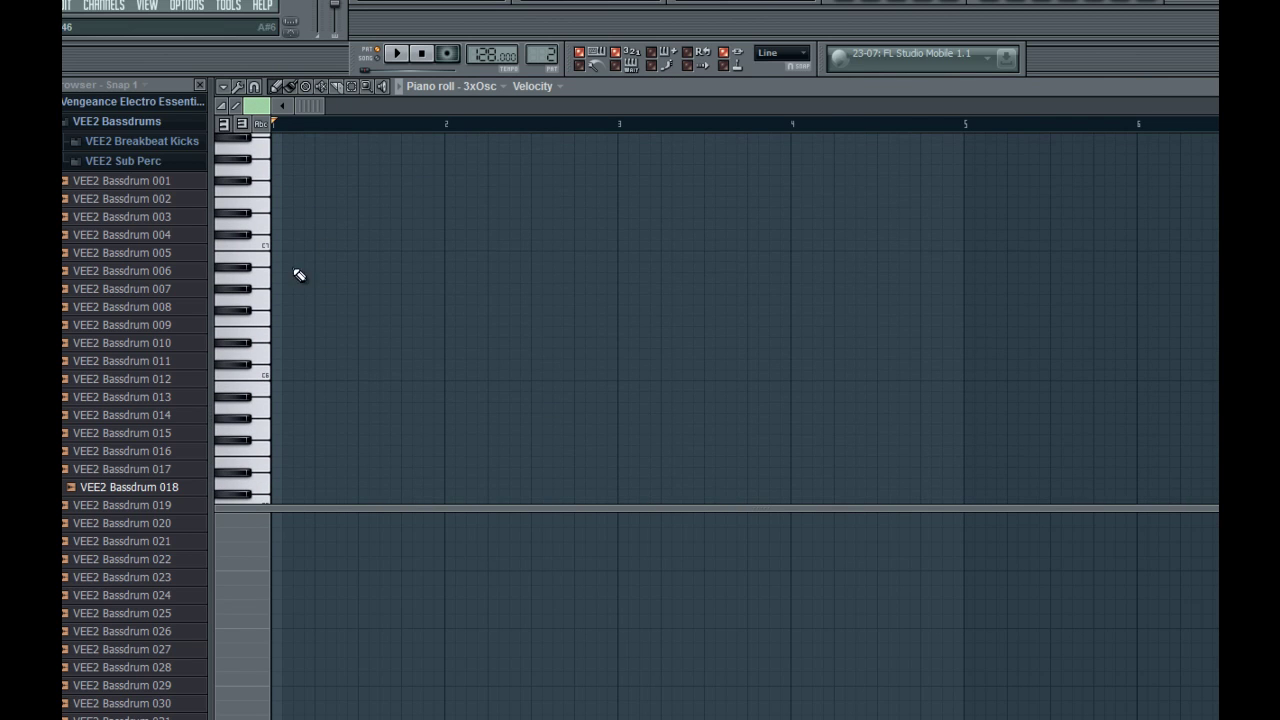
click(291, 378)
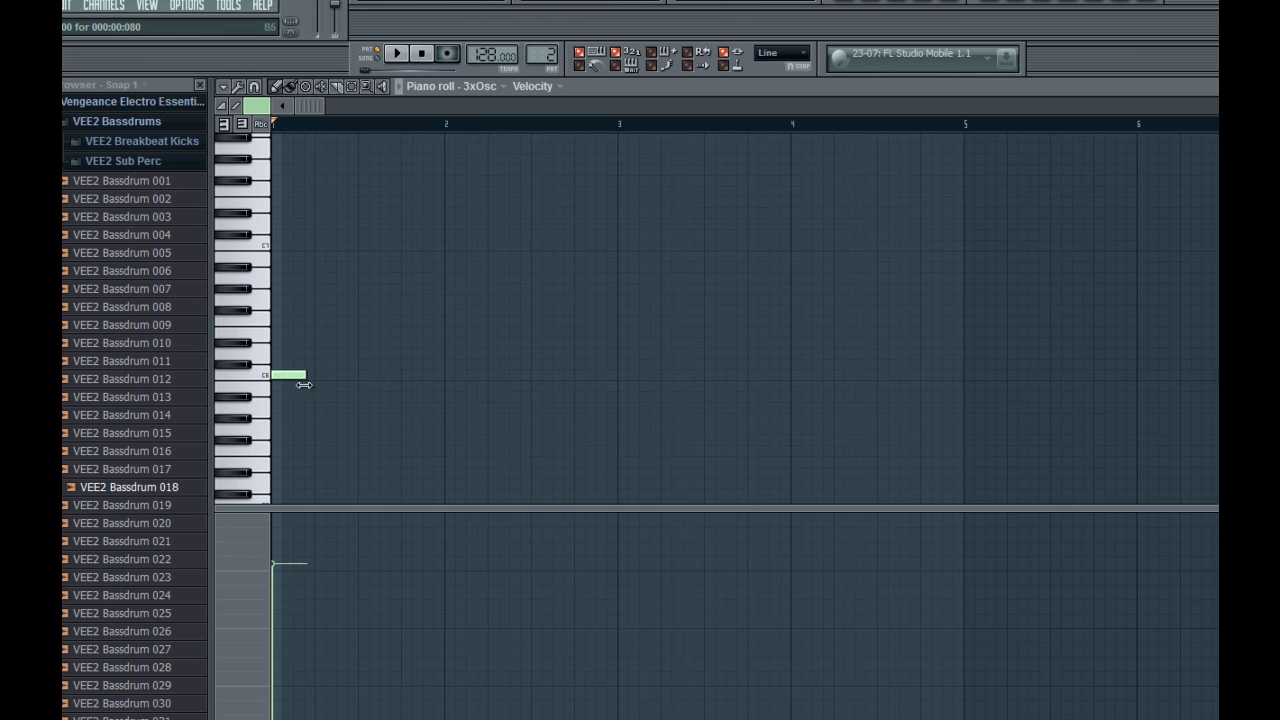
click(257, 89)
click(267, 125)
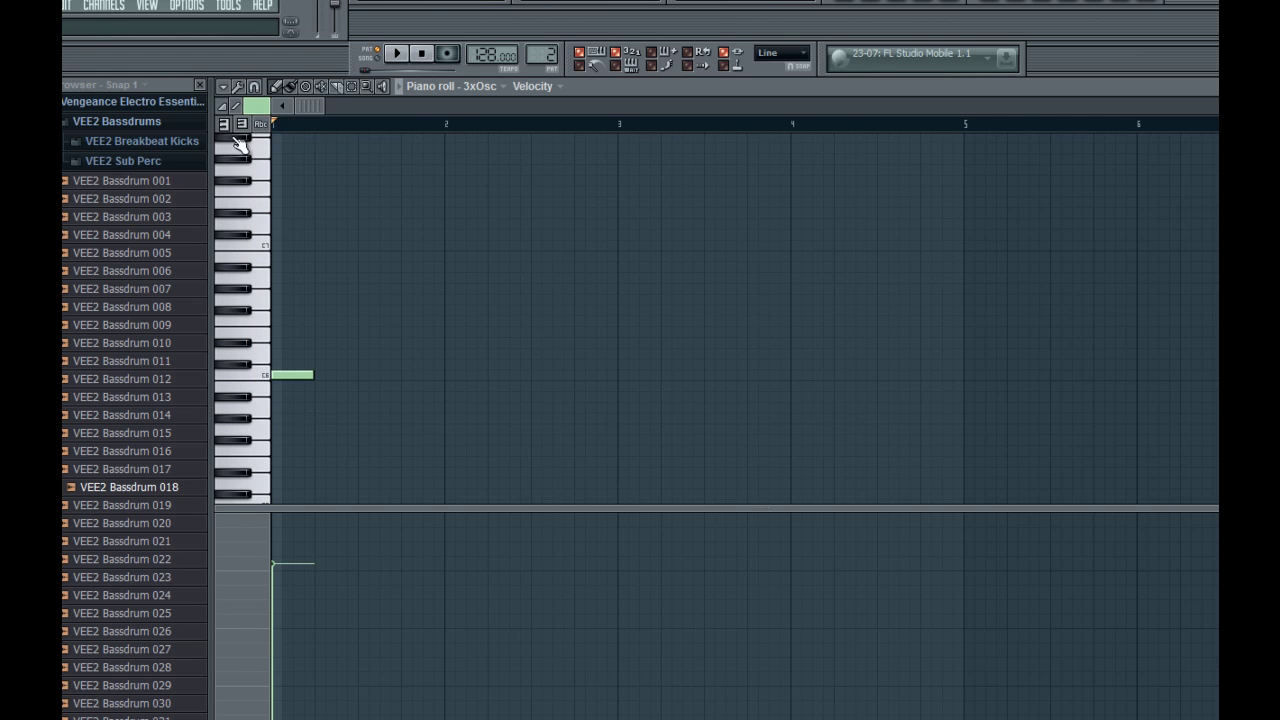
Add a one-beat slide note to C7 above the first note, followed directly by a short C7 note.
click(290, 245)
key(space)
key(space)
click(316, 245)
right_click(328, 246)
click(328, 245)
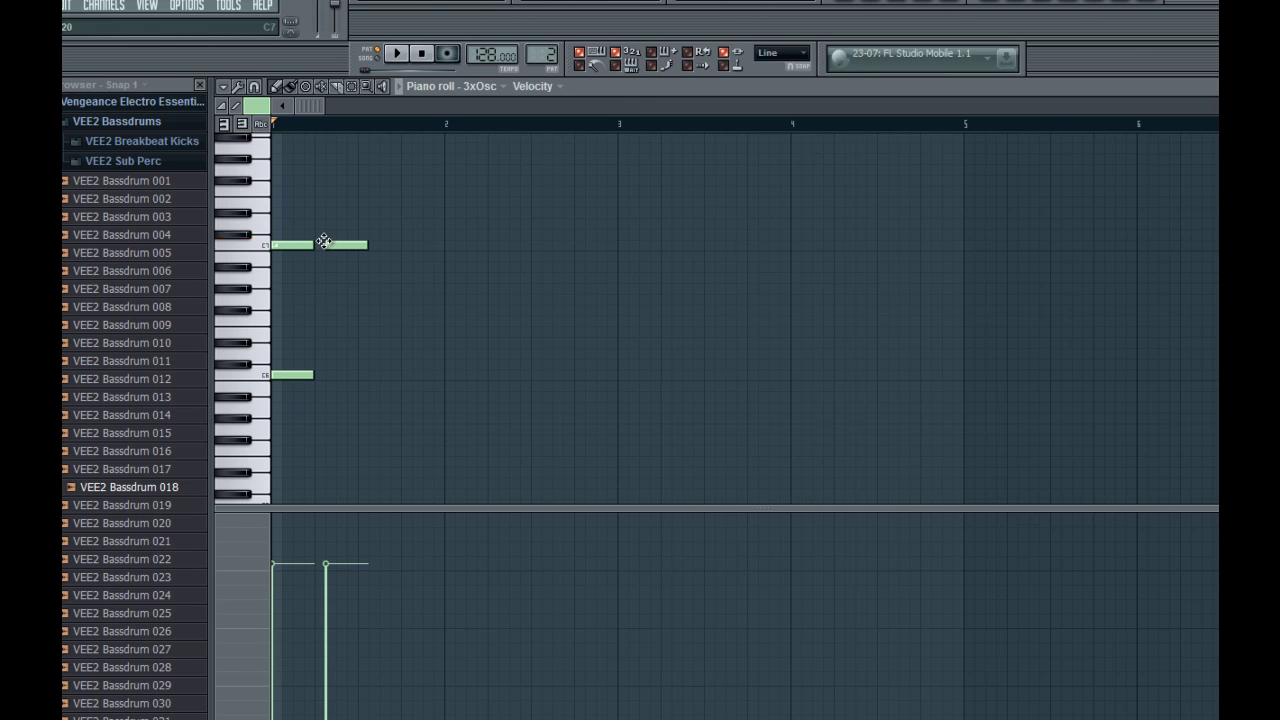
drag(342, 249, 344, 251)
key(space)
key(space)
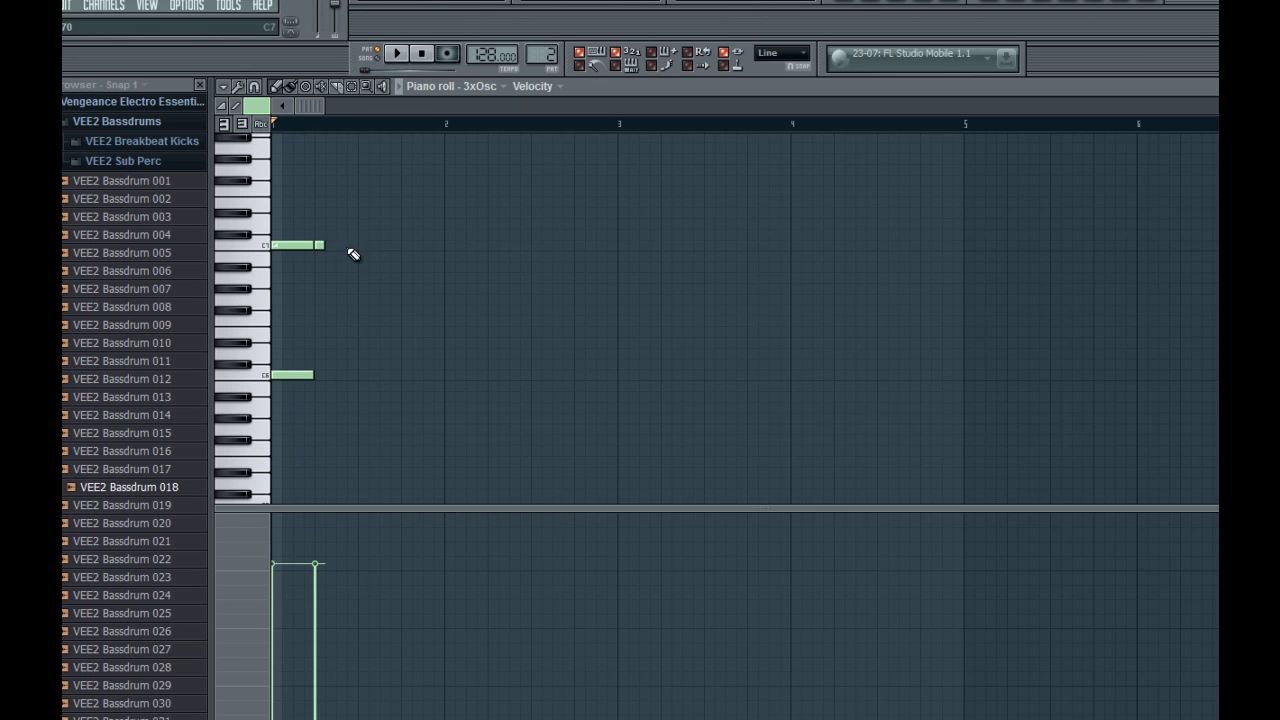
Add two more short C7 notes three steps apart, put a B6 slide note under the last one, and audition the melody.
click(391, 245)
key(space)
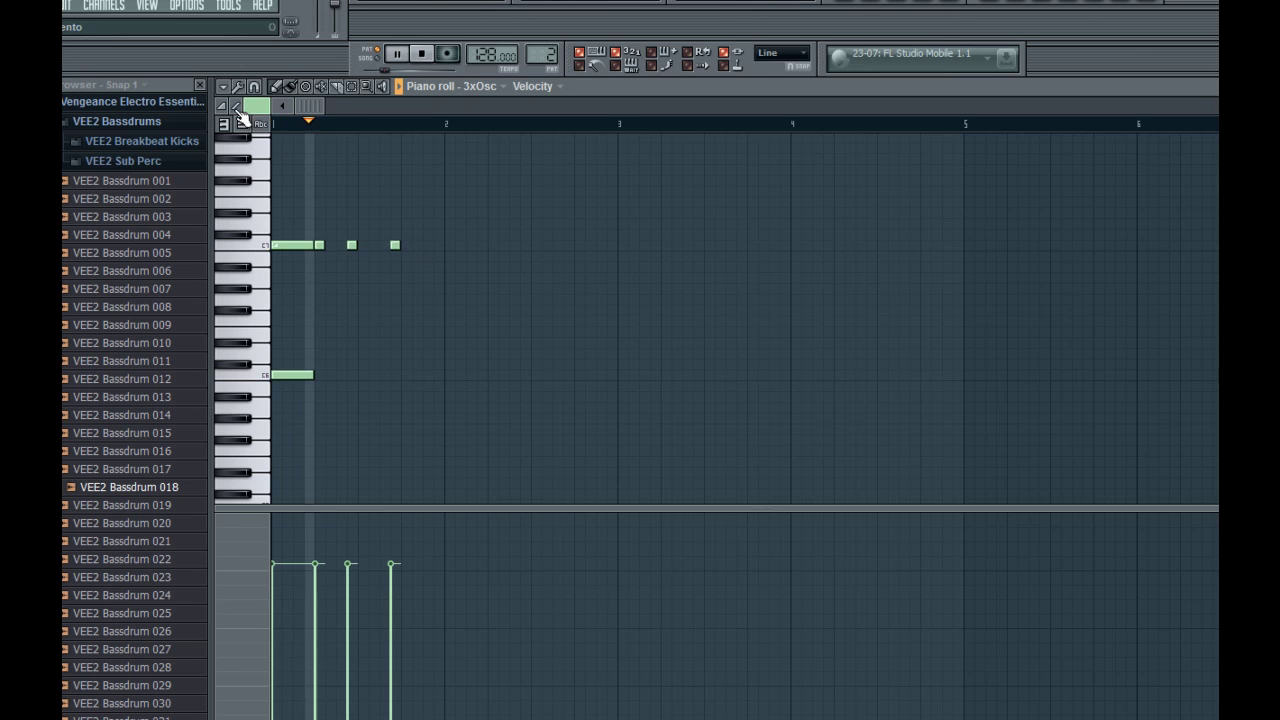
key(space)
drag(393, 246, 385, 259)
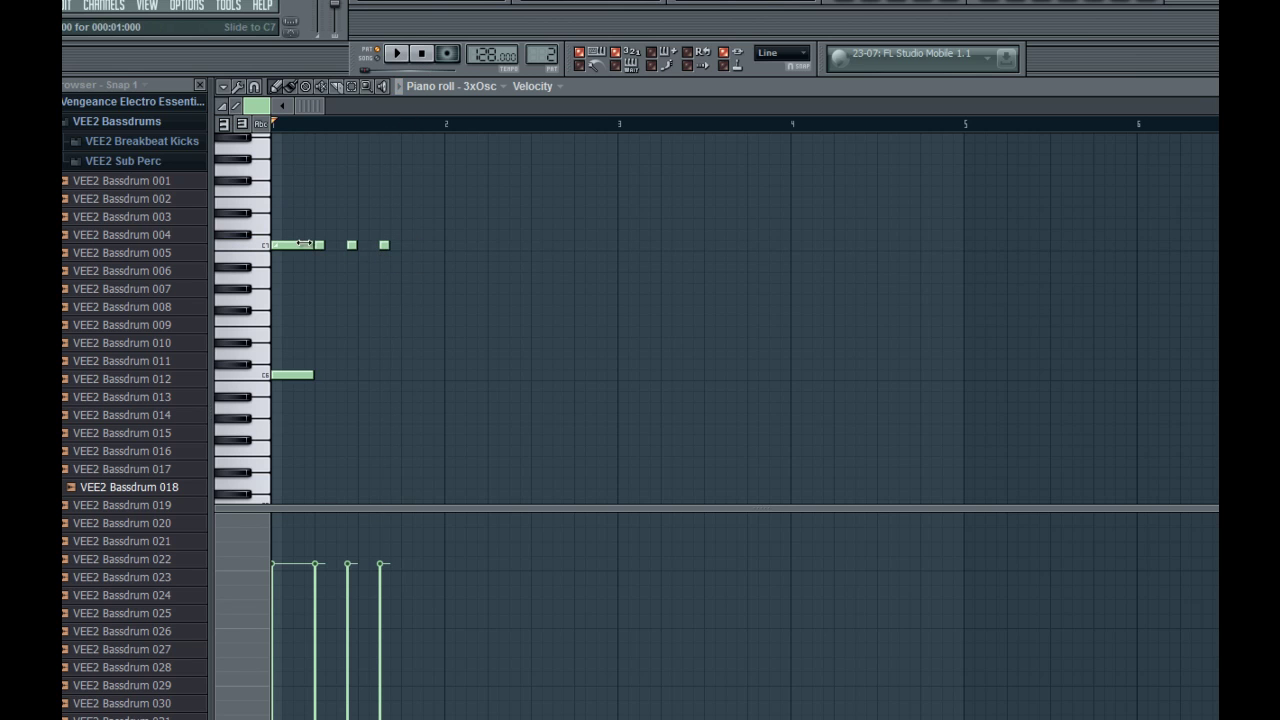
key(space)
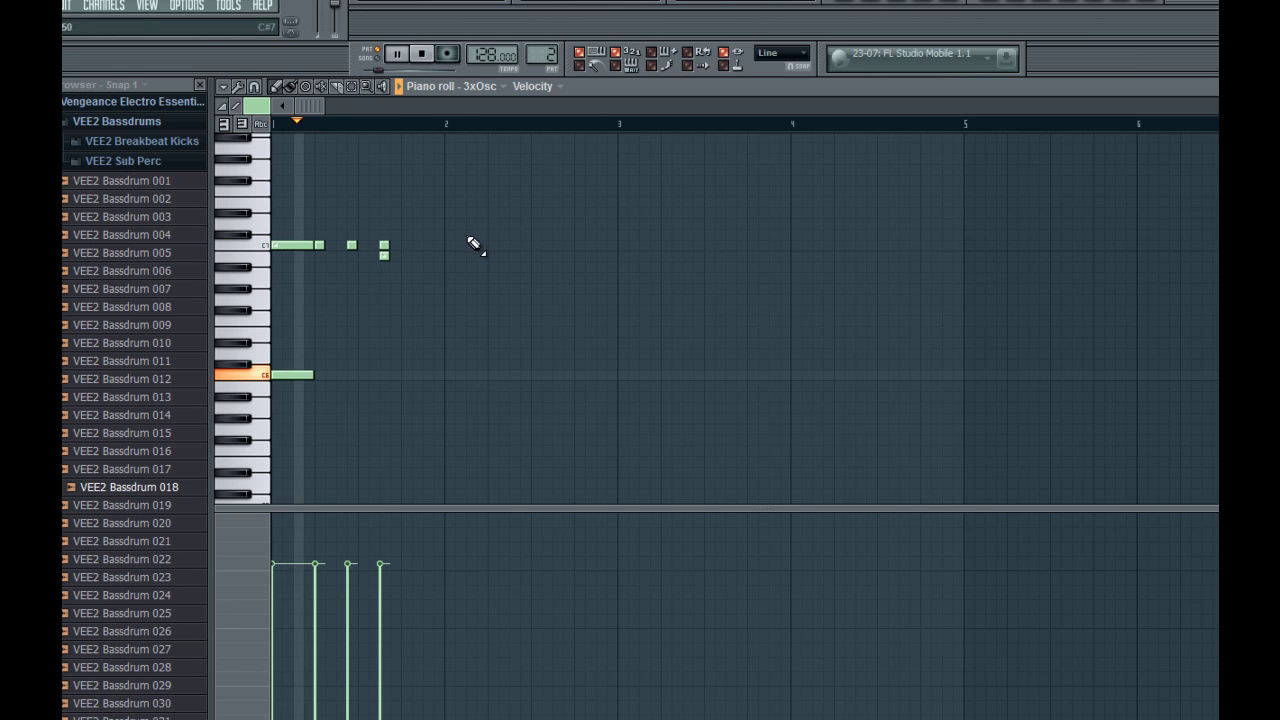
key(space)
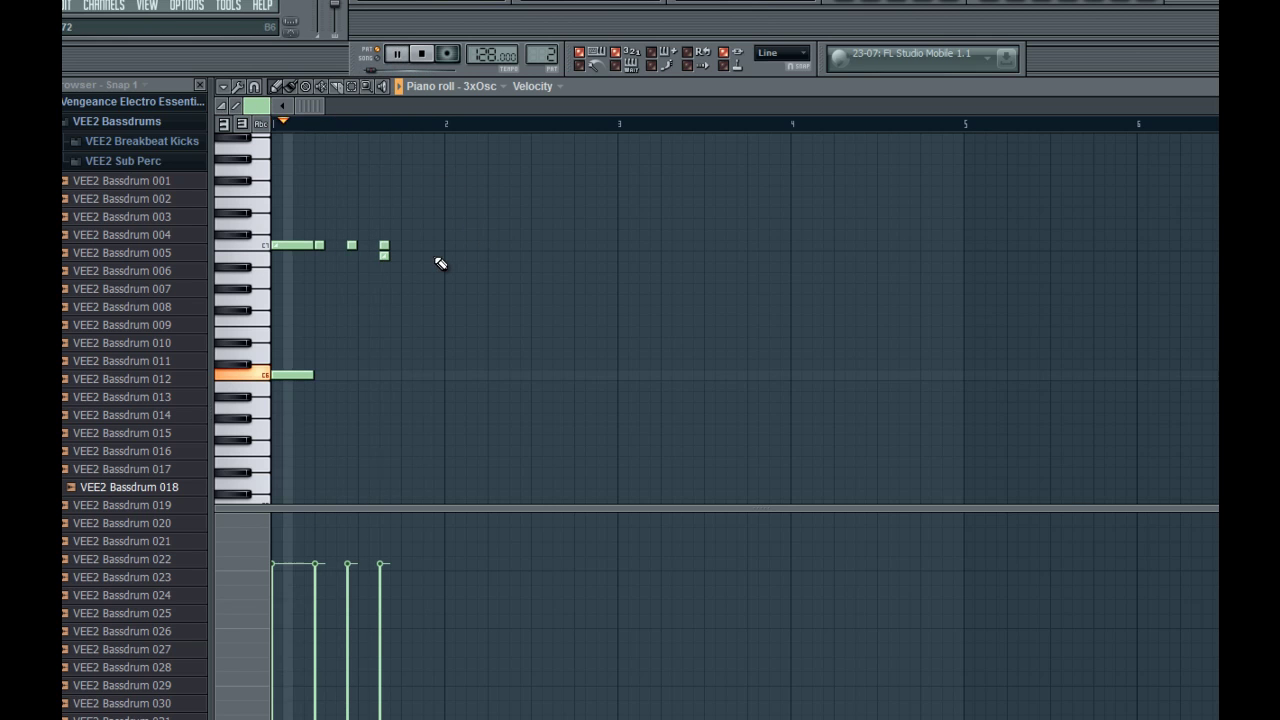
Add a short B6 note with an A#6 slide note beneath it near the end of bar 1, audition, and close the piano roll.
key(space)
click(417, 256)
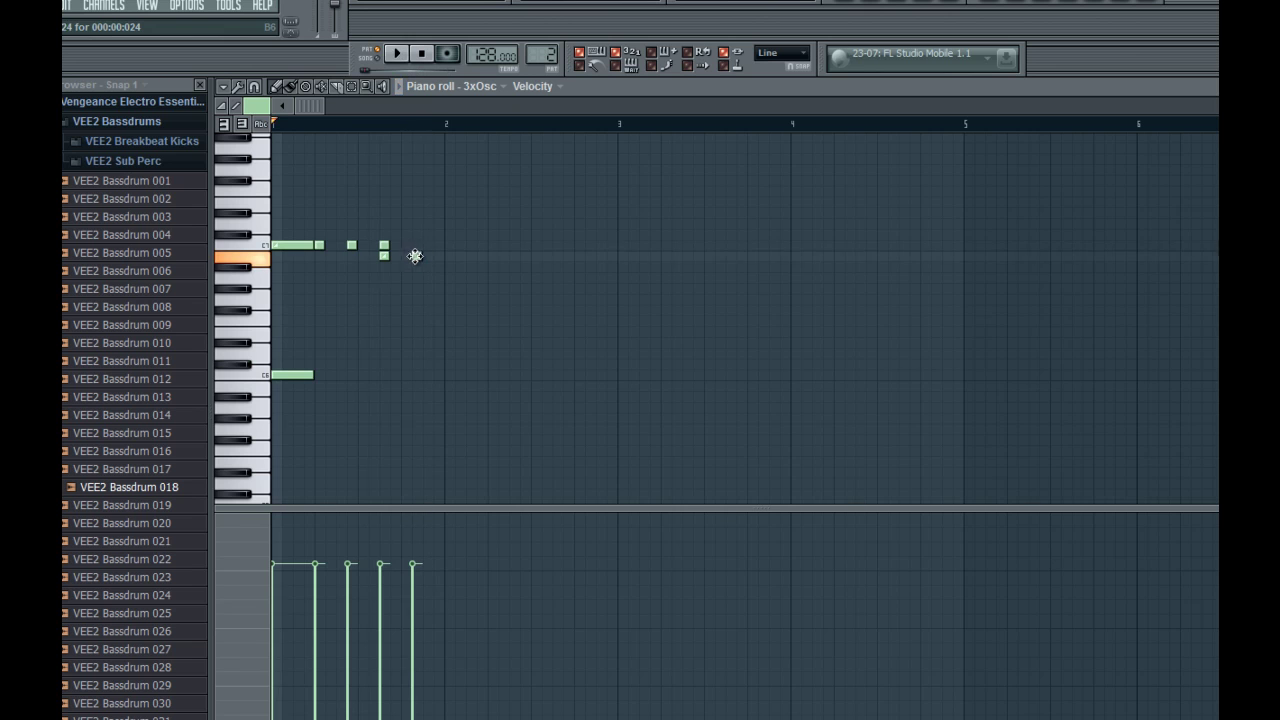
click(416, 266)
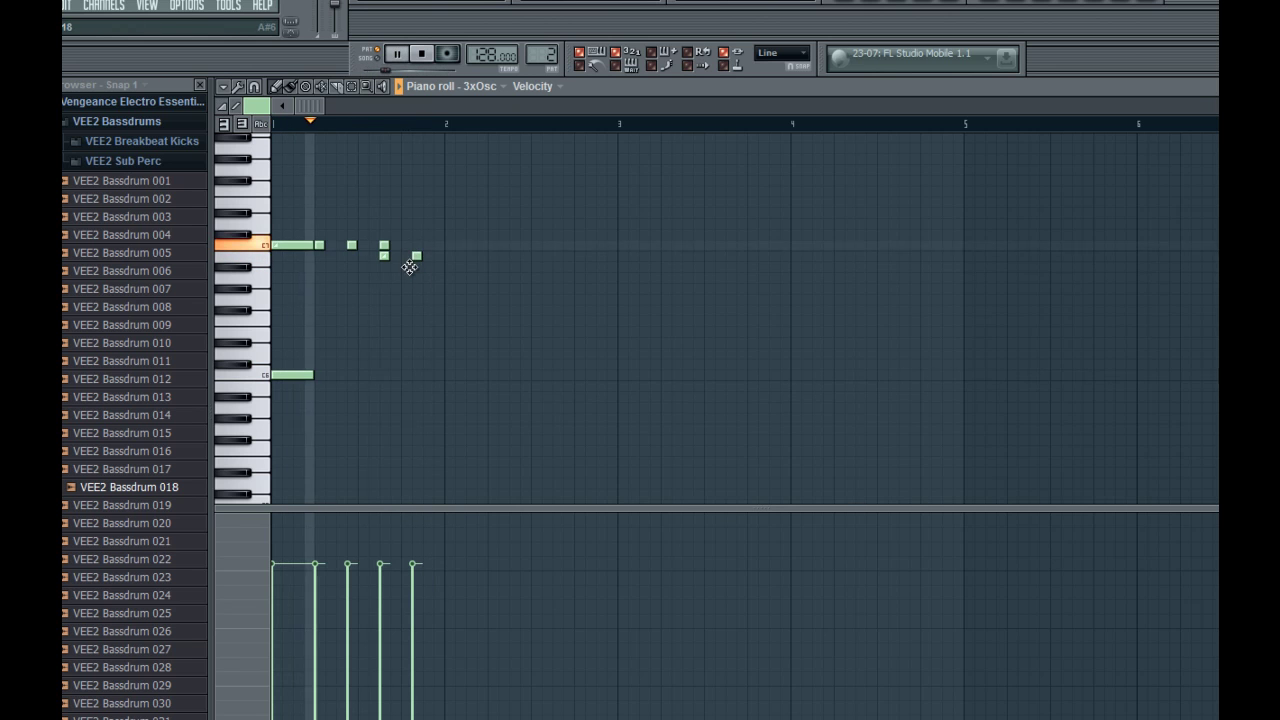
key(space)
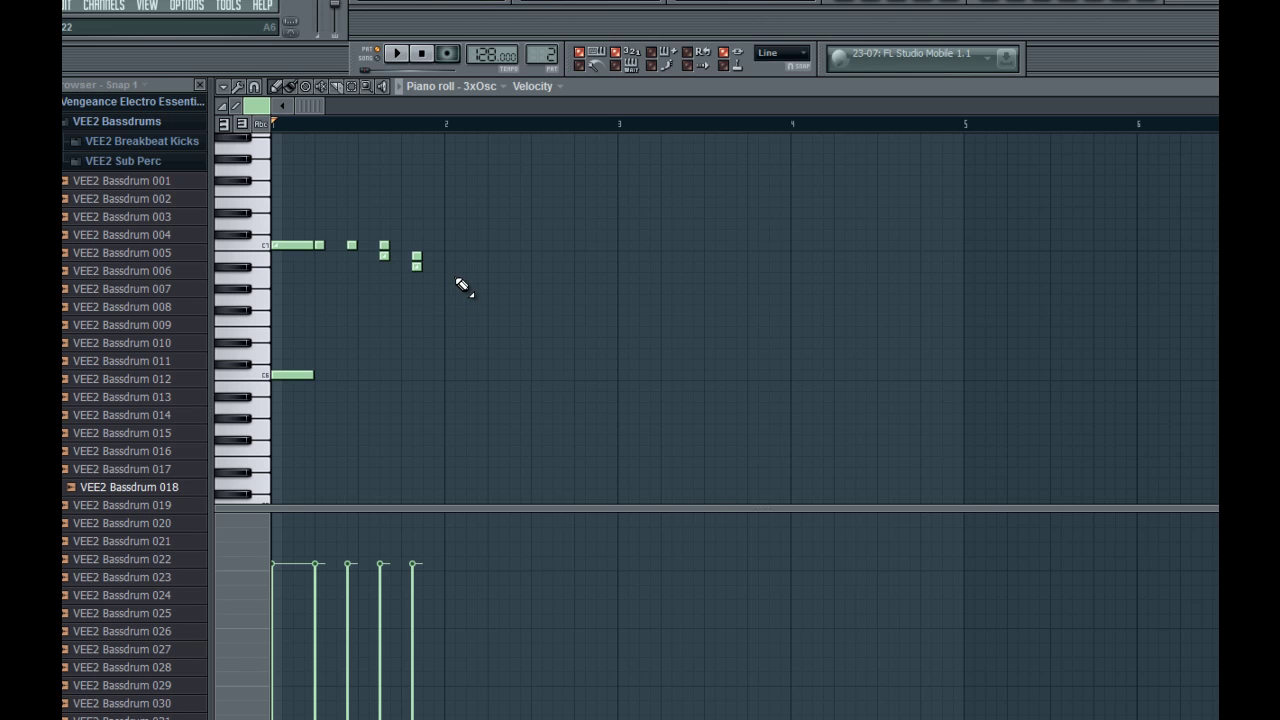
key(space)
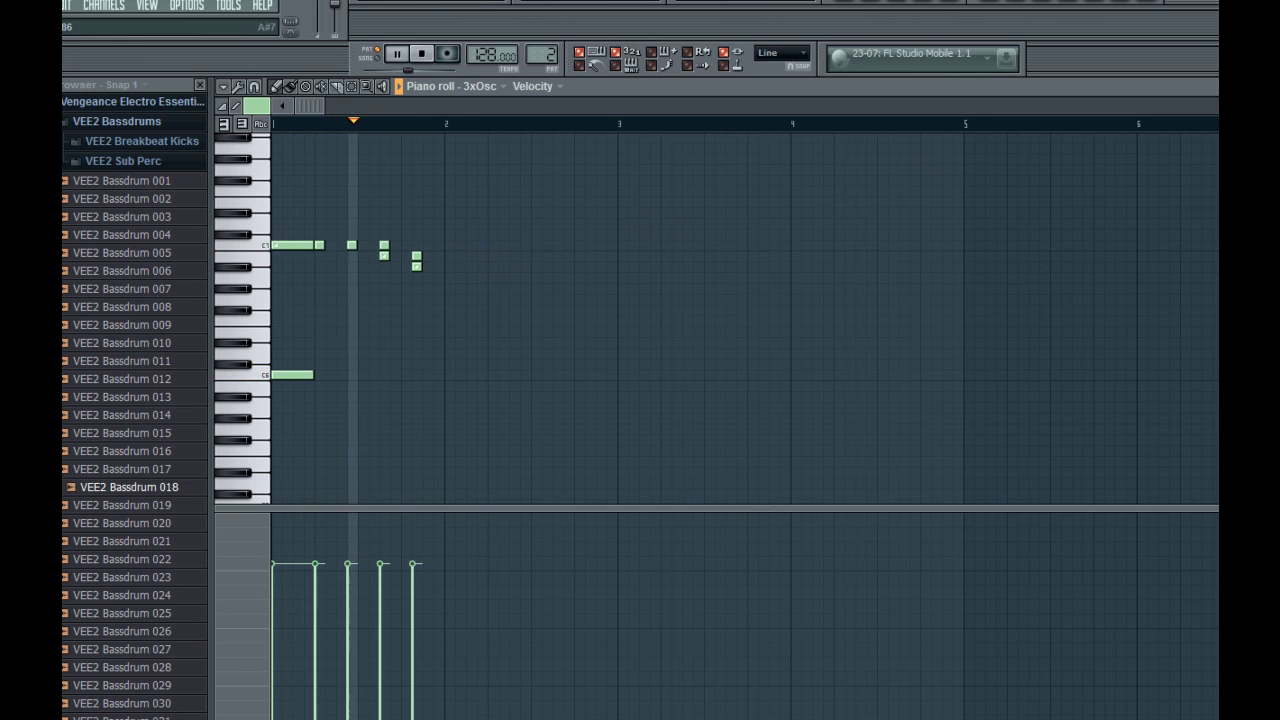
key(space)
key(Escape)
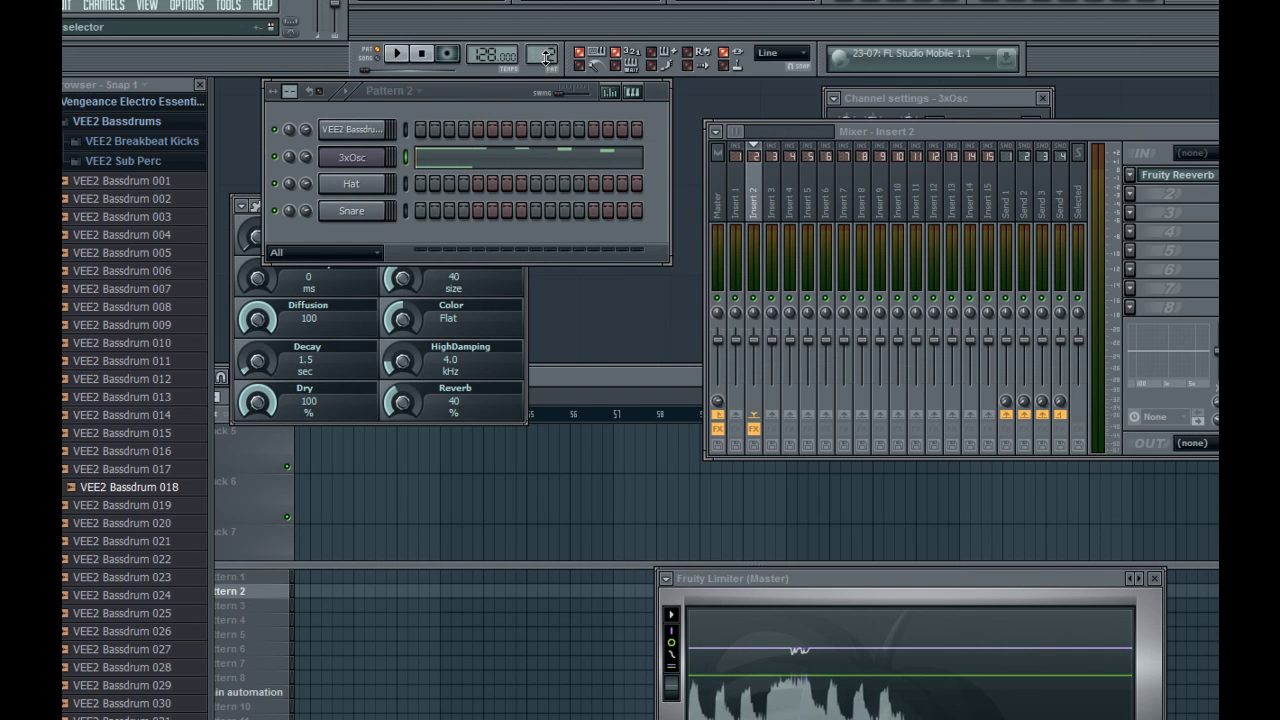
Copy all 3xOsc notes from Pattern 2 into the 3xOsc piano roll of Pattern 3.
right_click(361, 160)
click(420, 157)
drag(658, 441, 76, 97)
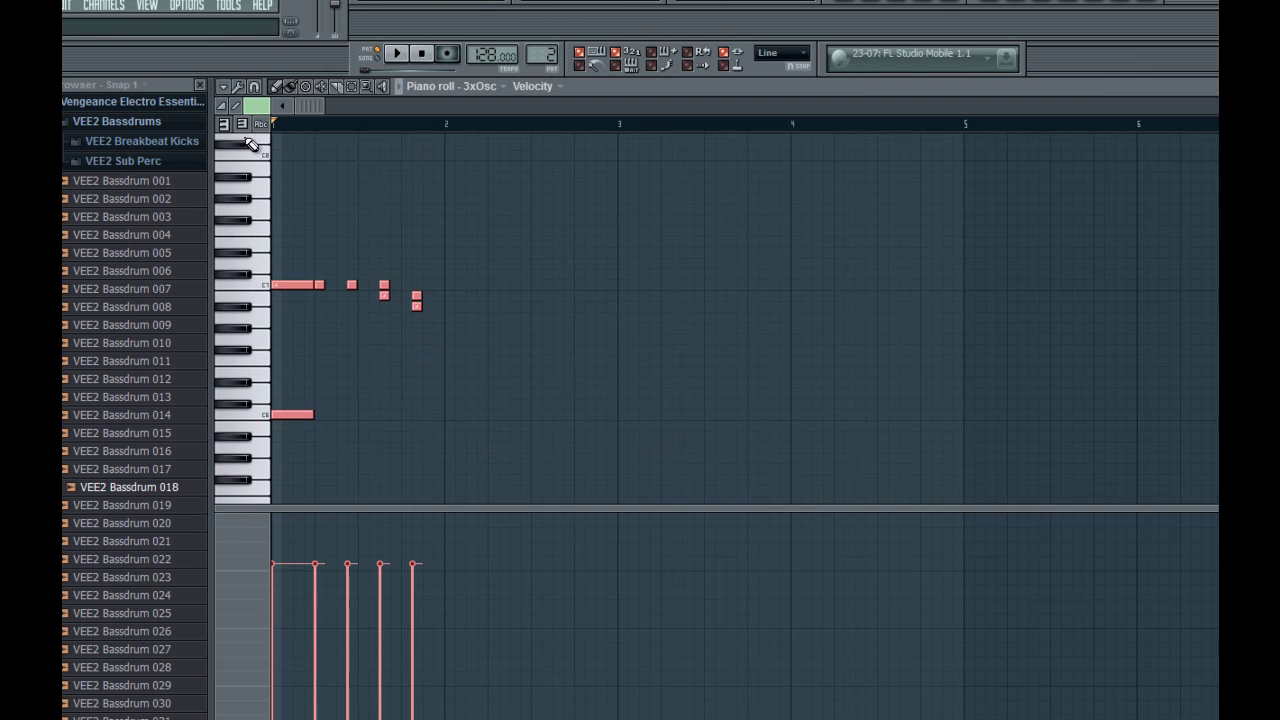
key(Delete)
key(ctrl+v)
ctrl+click(472, 325)
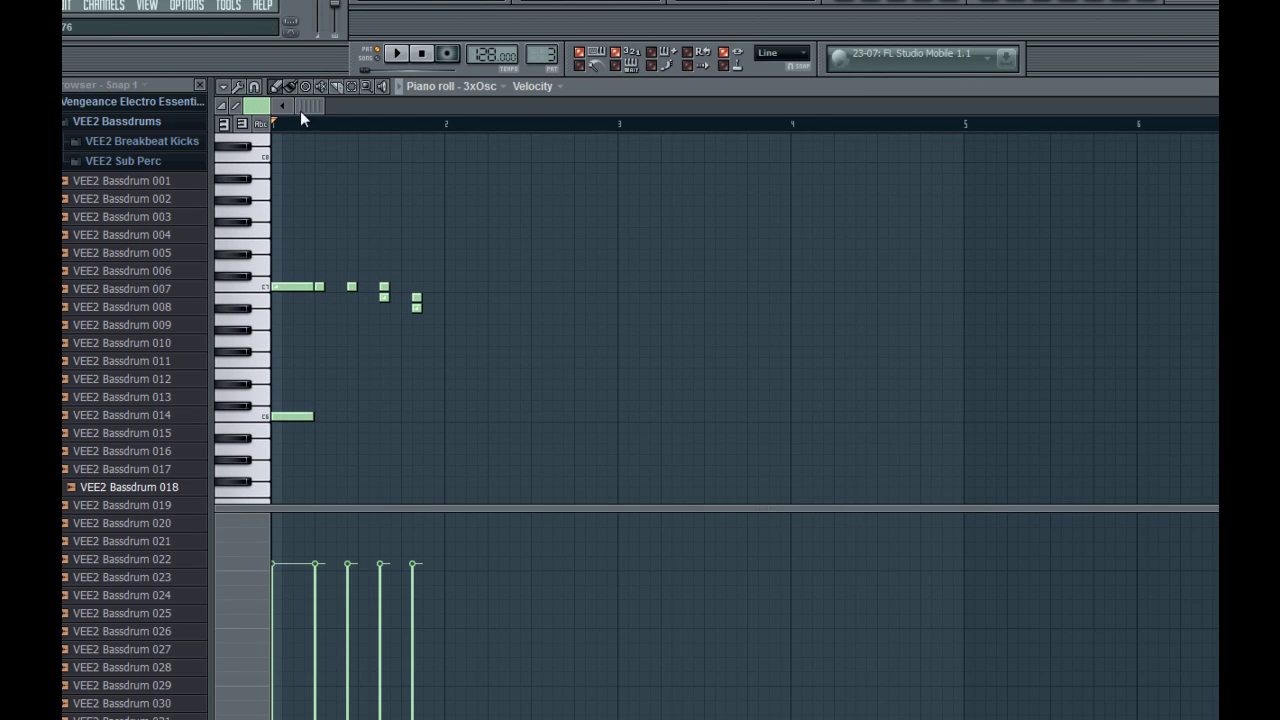
Continue the descending run with short A#6, A6, G#6 and G6 notes three steps apart, each with a slide note one semitone below.
key(space)
click(449, 308)
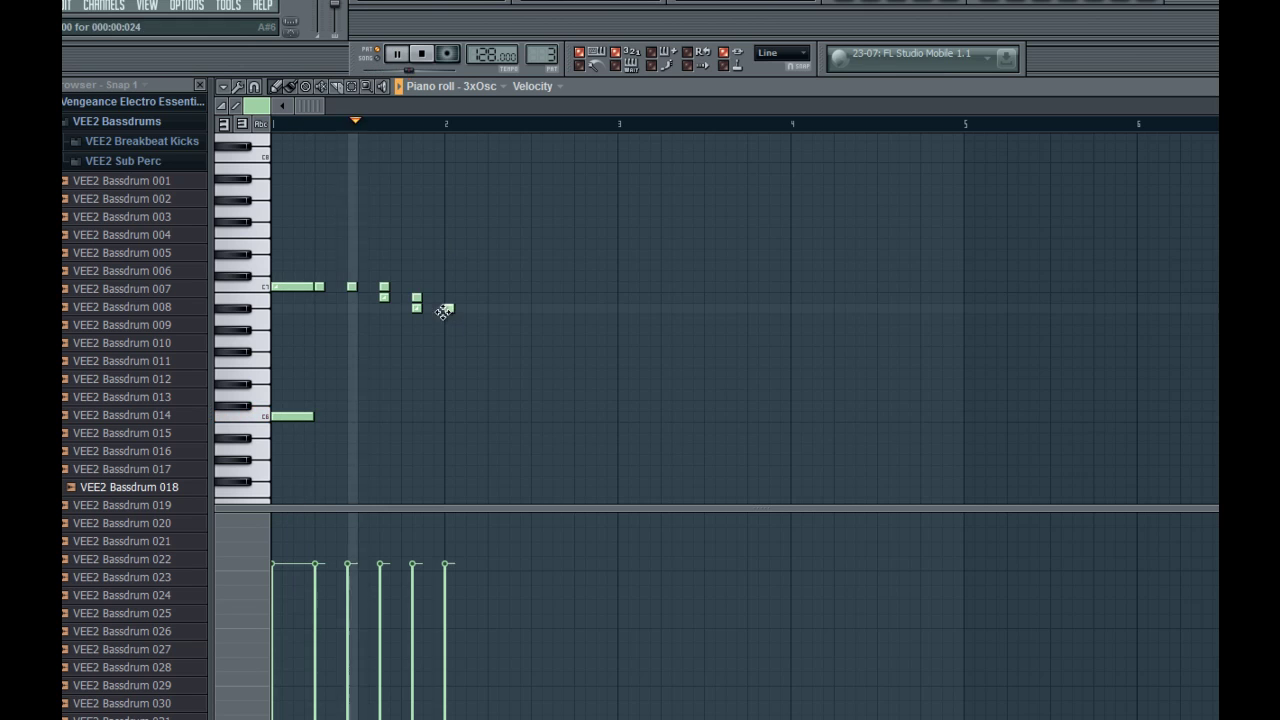
key(space)
click(513, 330)
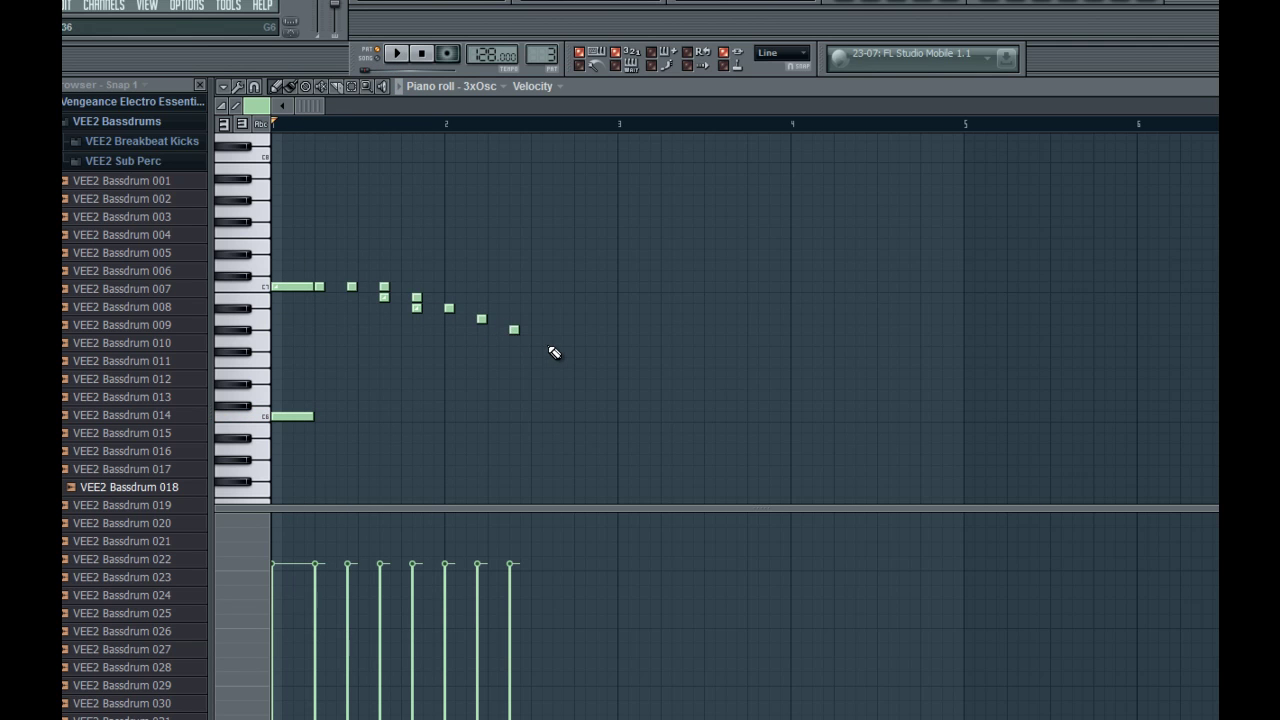
click(545, 341)
click(449, 318)
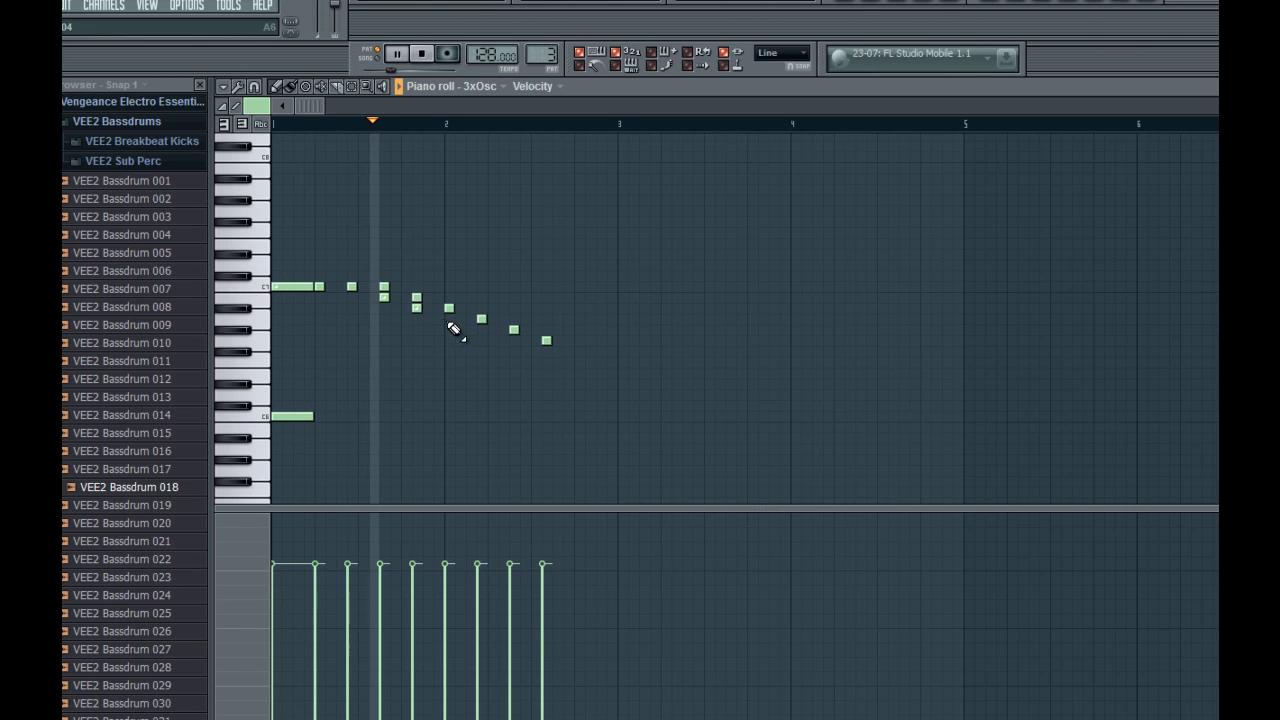
key(space)
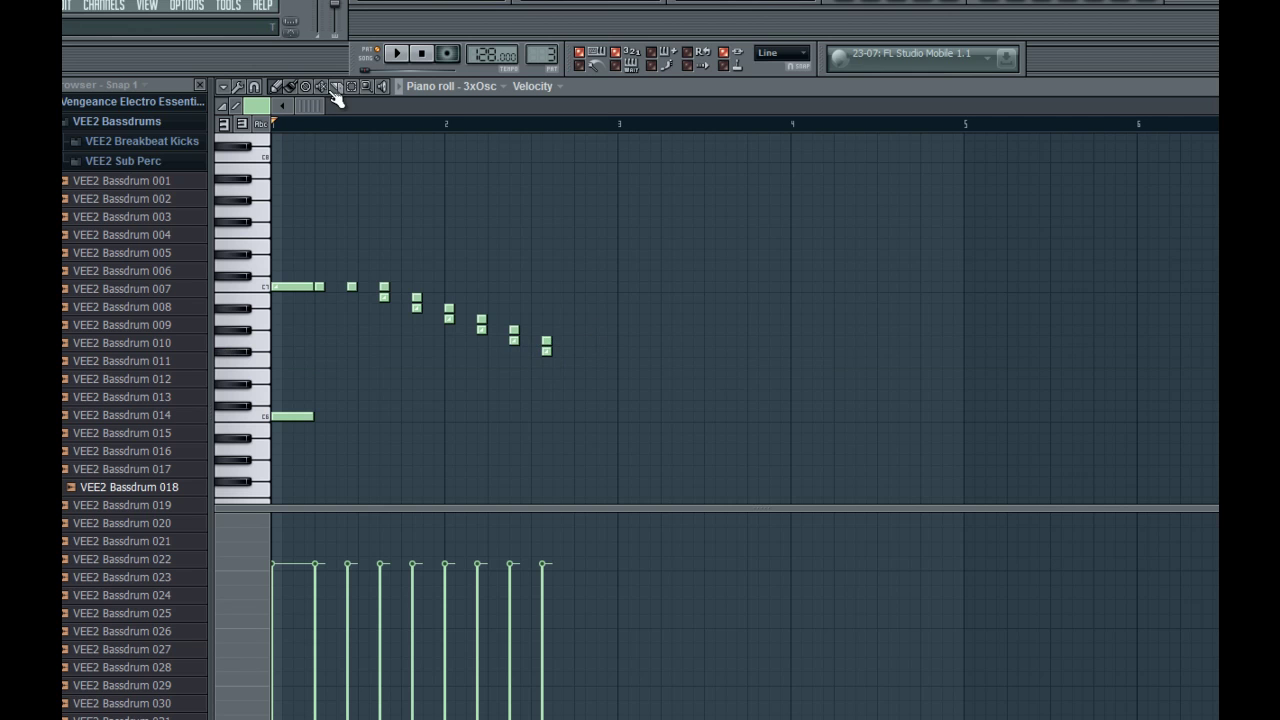
End the run with a one-beat F6 note finishing at bar 3 and an equally long slide note to F5, and audition it.
click(556, 374)
drag(560, 375, 612, 362)
key(space)
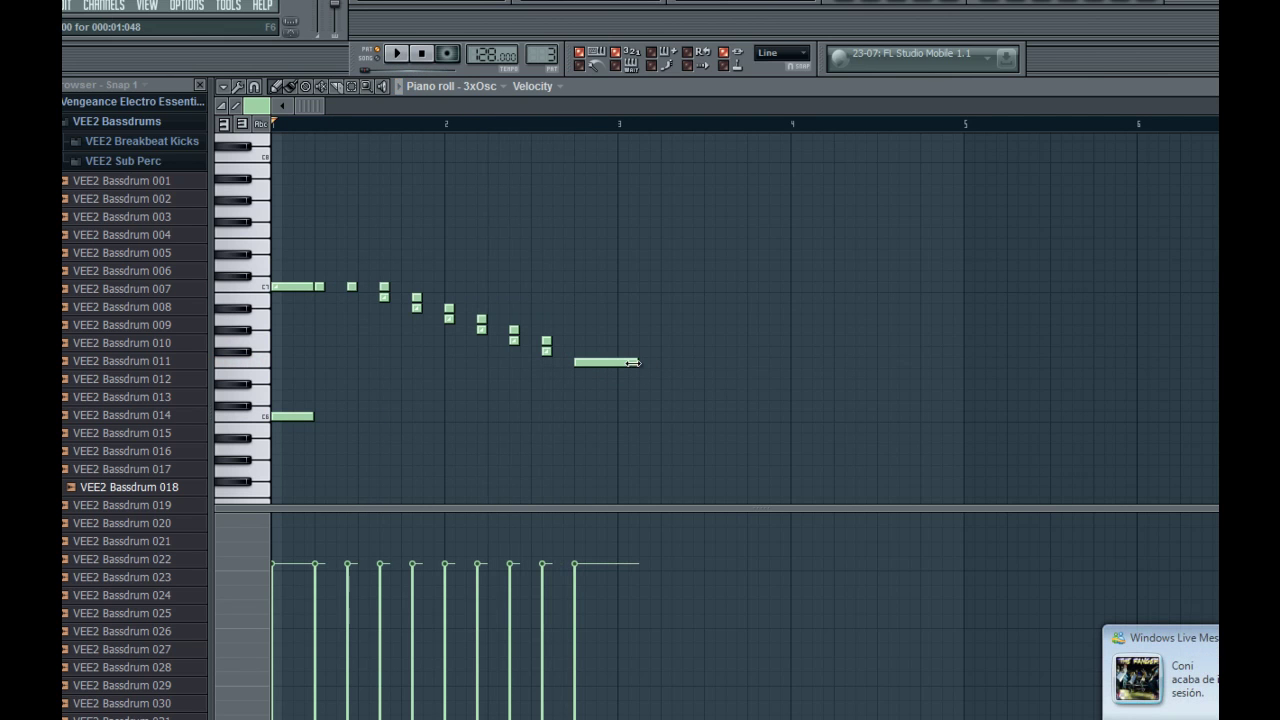
scroll(590, 340, down, 4)
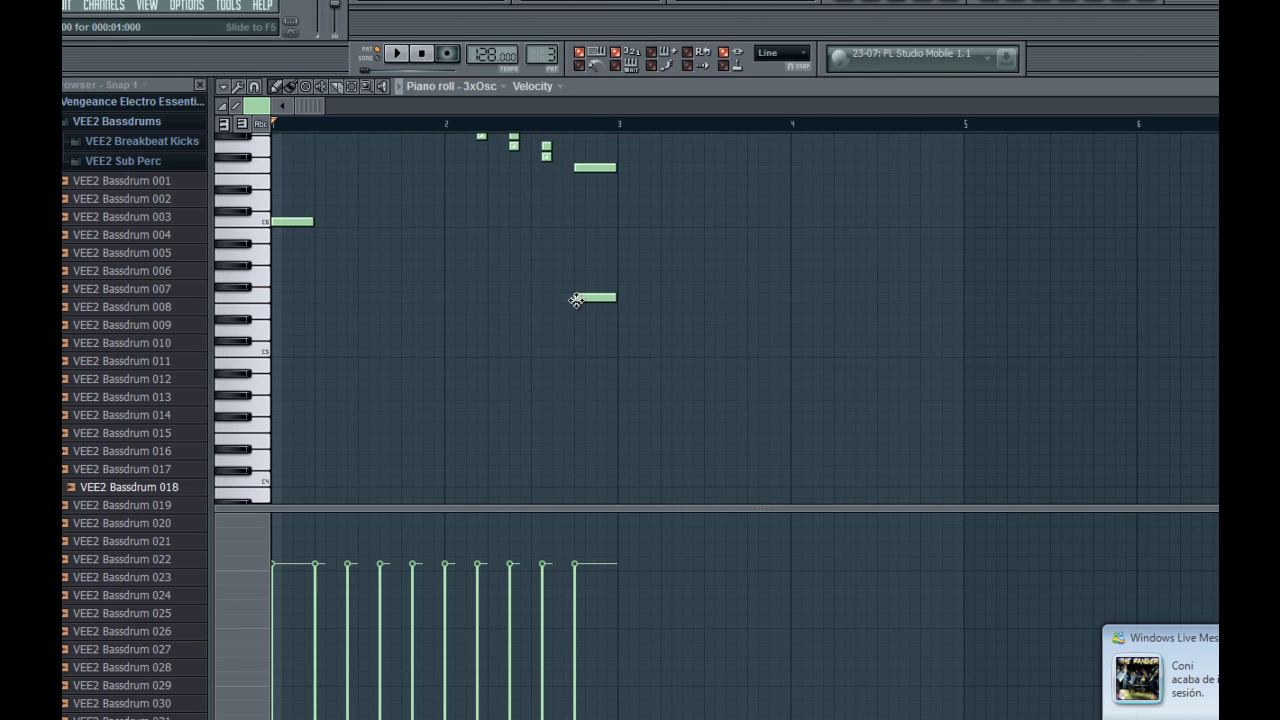
key(space)
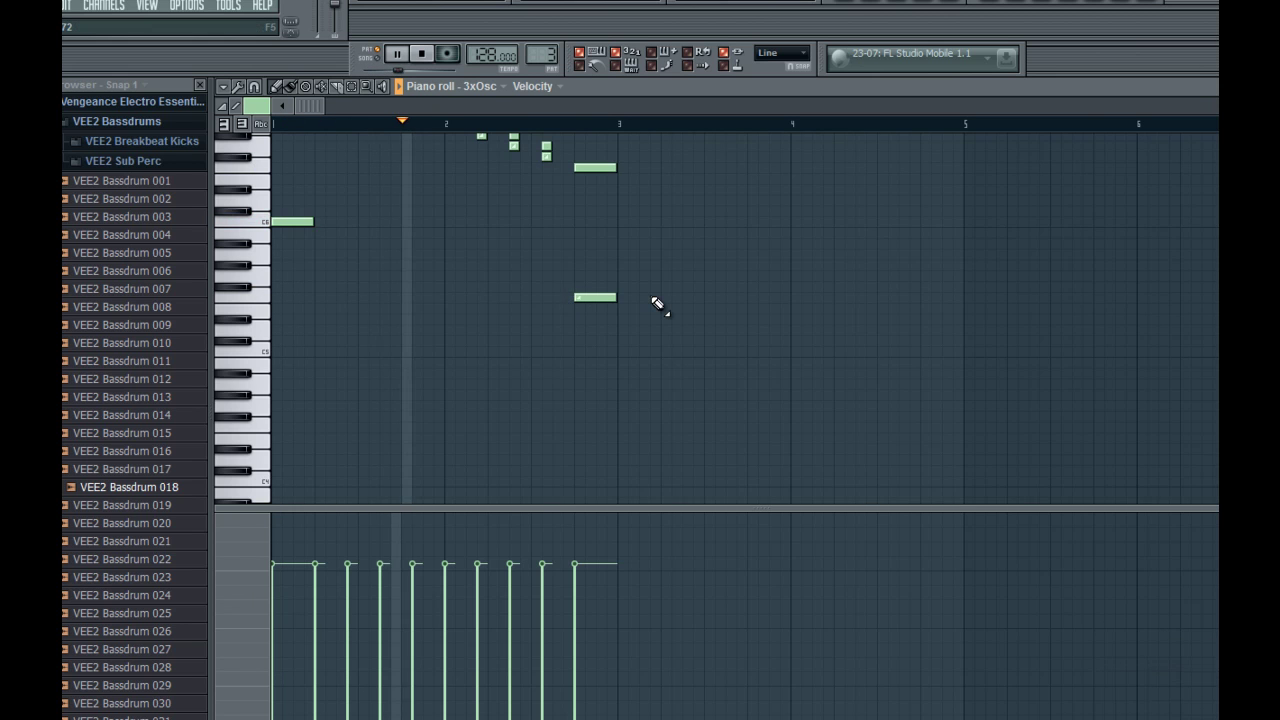
scroll(657, 302, up, 1)
scroll(657, 302, up, 2)
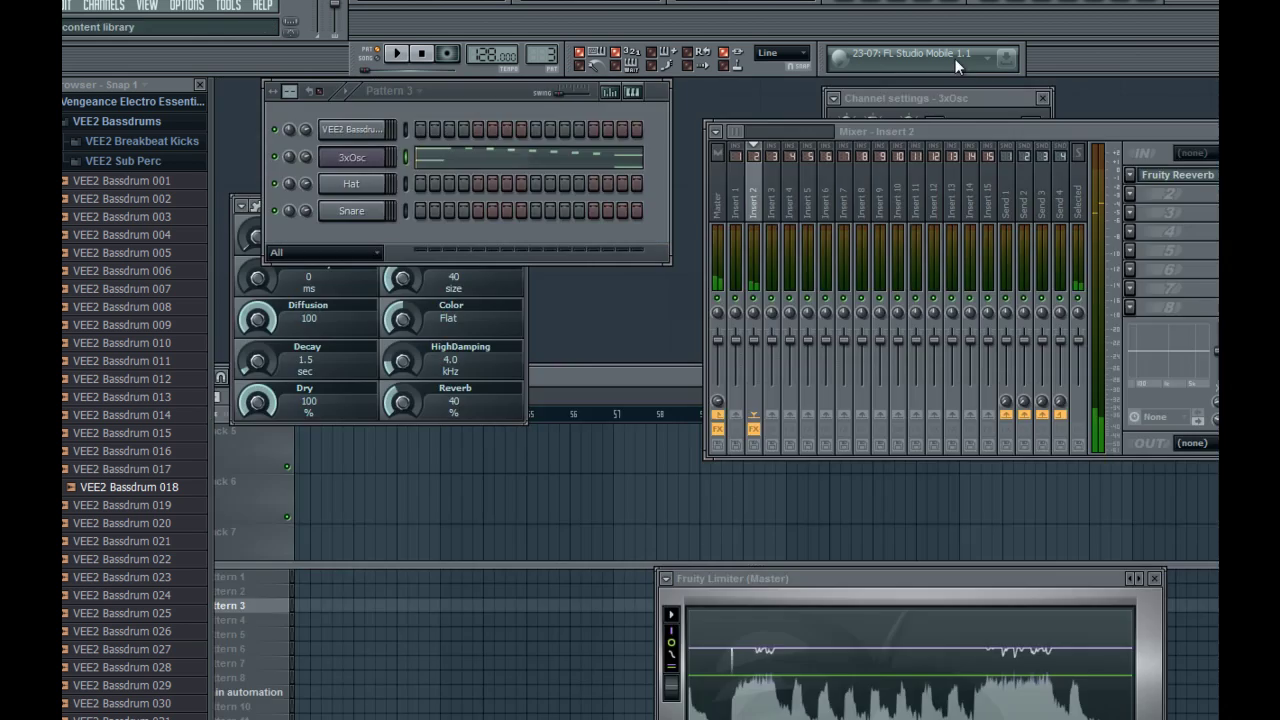
Switch playback to song mode and fill the playlist's Pattern 1 row with clips from bar 1 through bar 6.
click(310, 577)
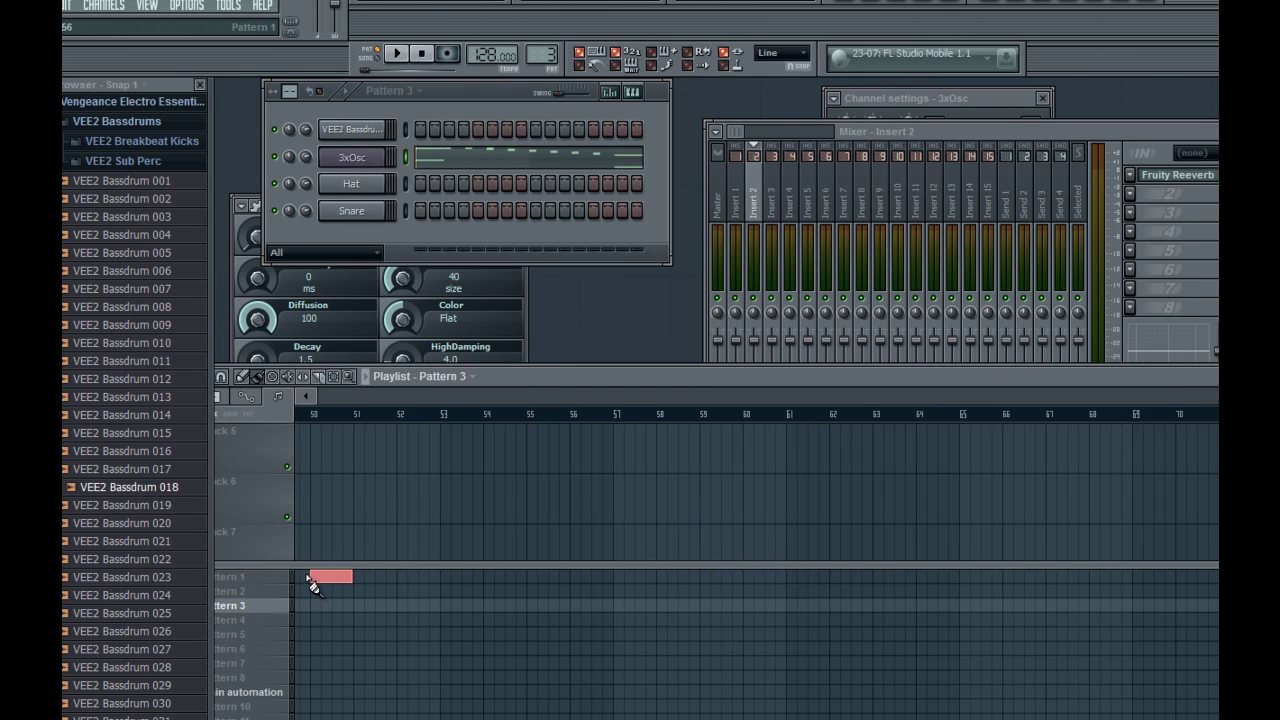
drag(321, 575, 284, 577)
click(378, 59)
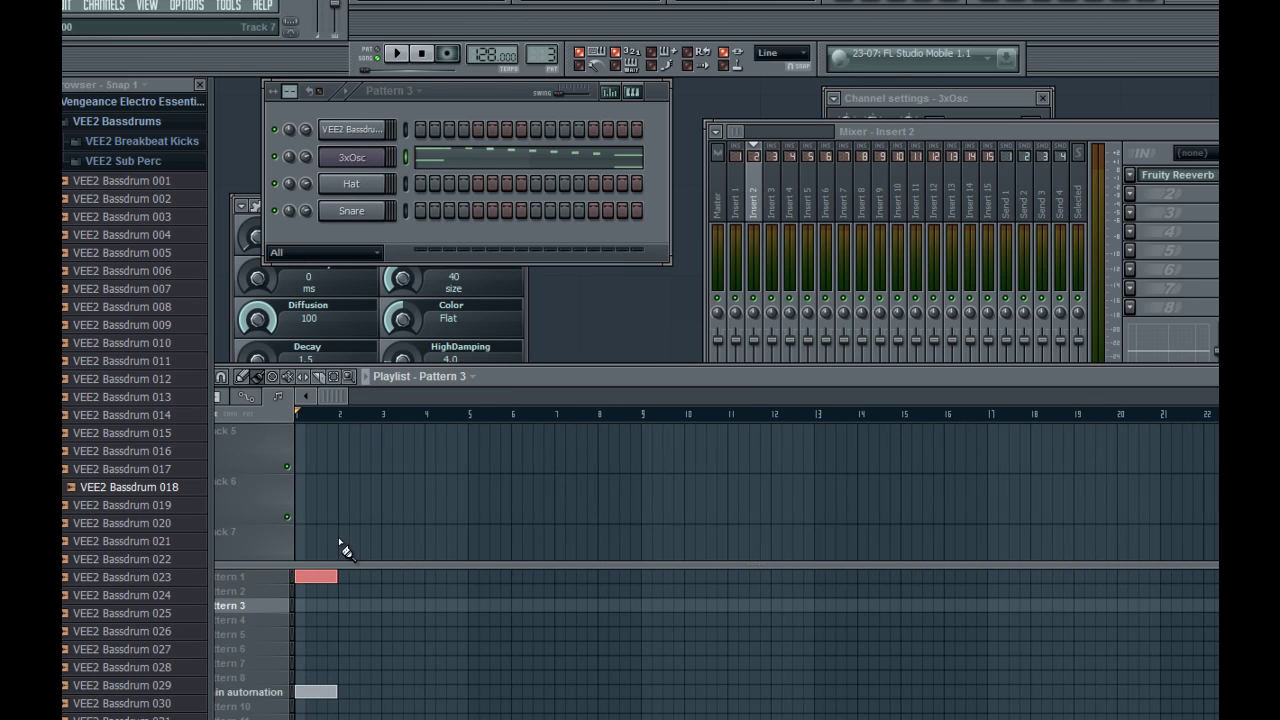
click(341, 577)
drag(343, 588, 548, 582)
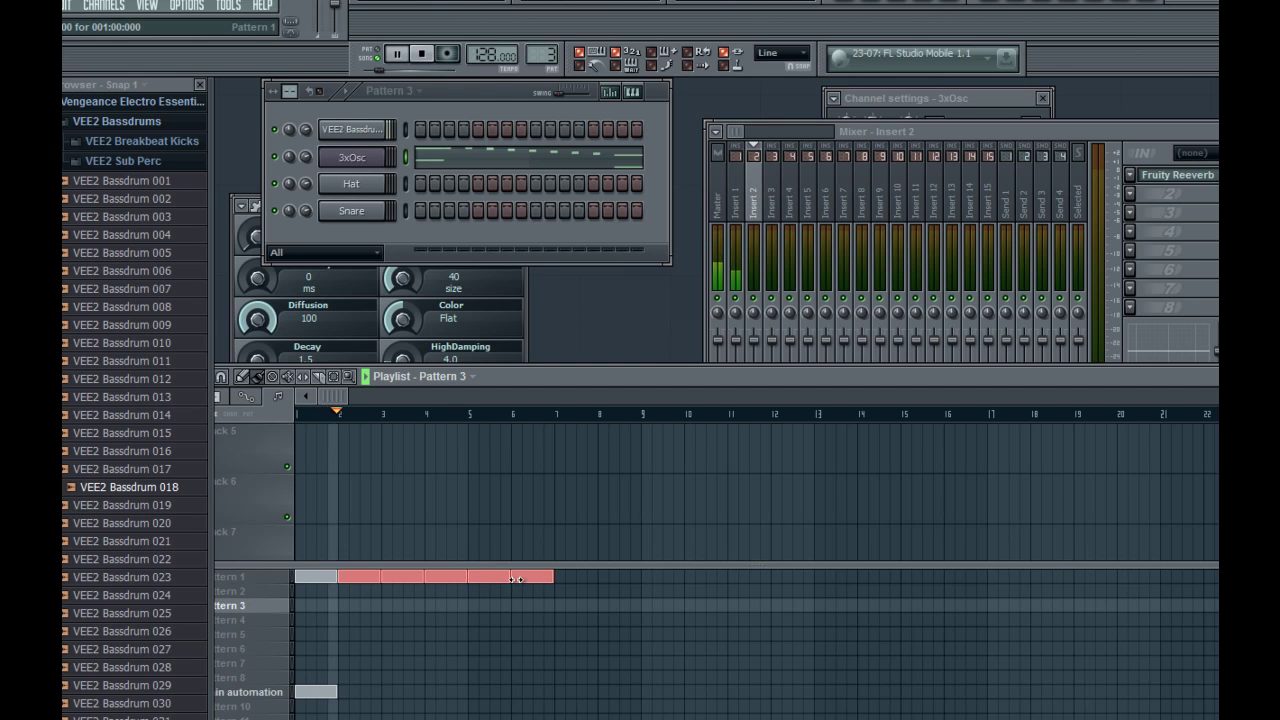
Continue the Pattern 1 row with clips through bar 8 and add Pattern 2 clips on bars 1 and 2 of the playlist.
key(space)
key(ctrl+d)
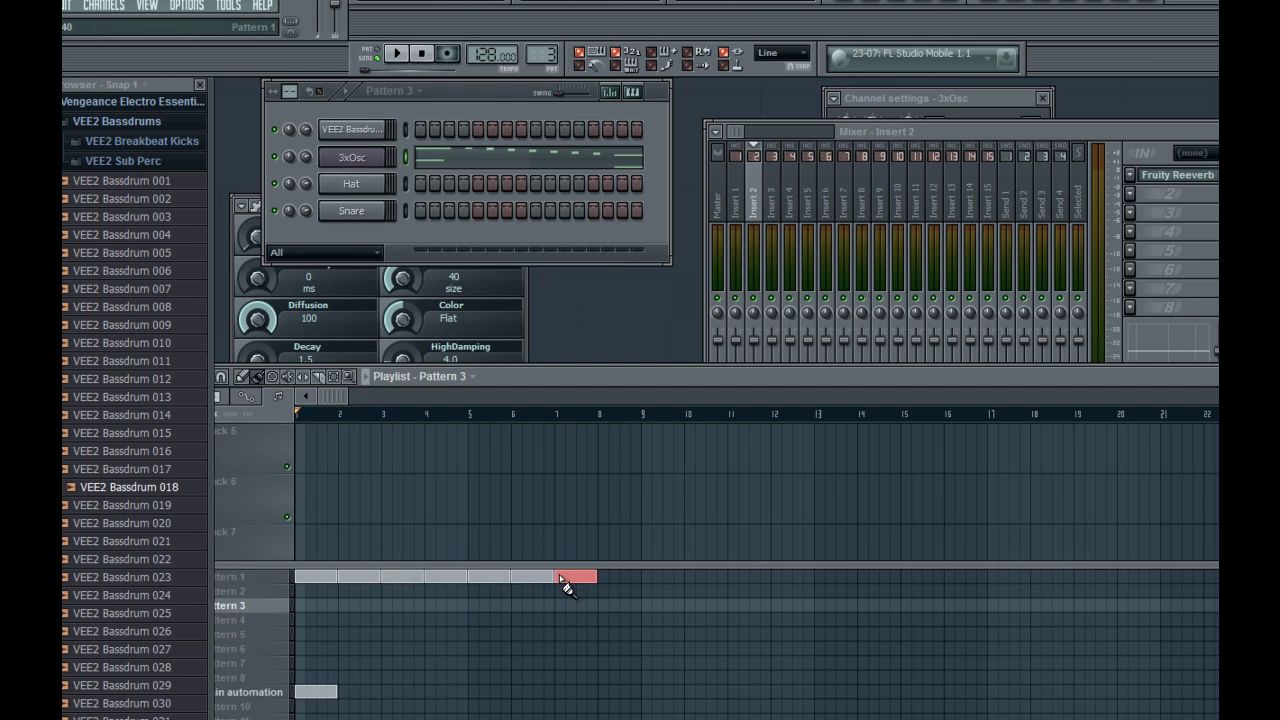
key(ctrl+d)
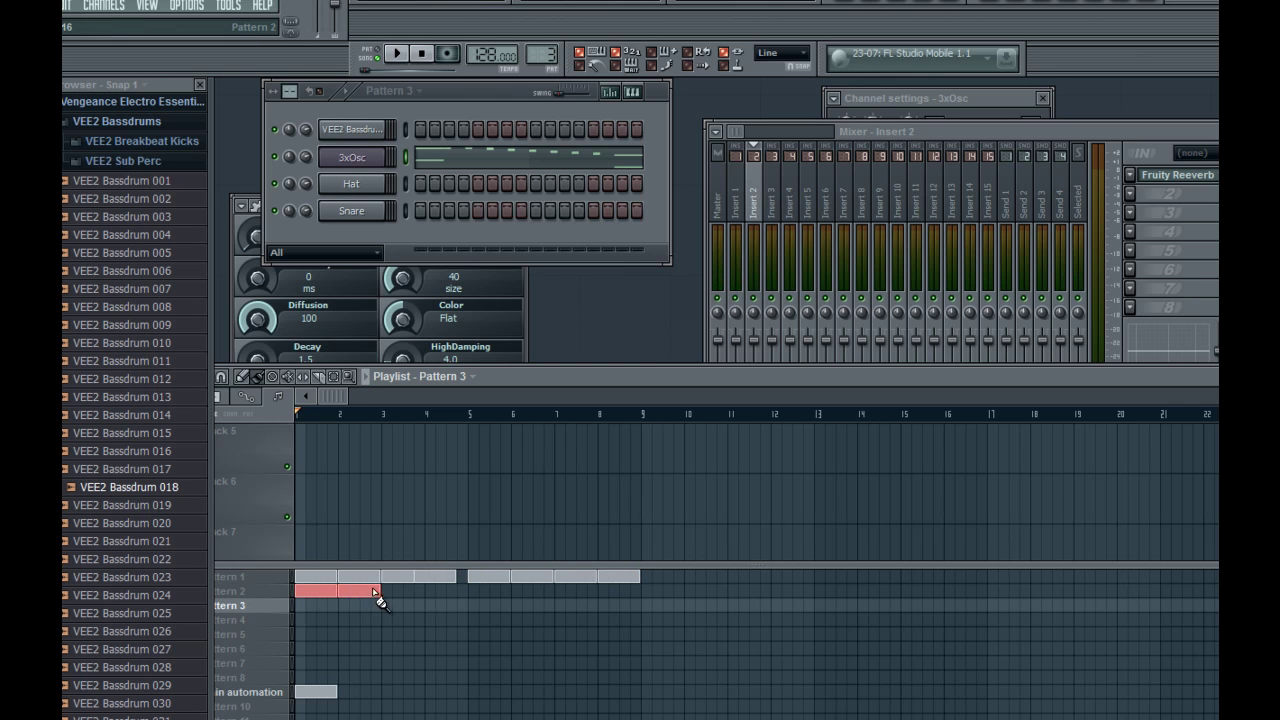
Place Pattern 3 clips at bars 3 and 7 and Pattern 2 clips on bars 5 and 6, and audition the arrangement.
click(398, 605)
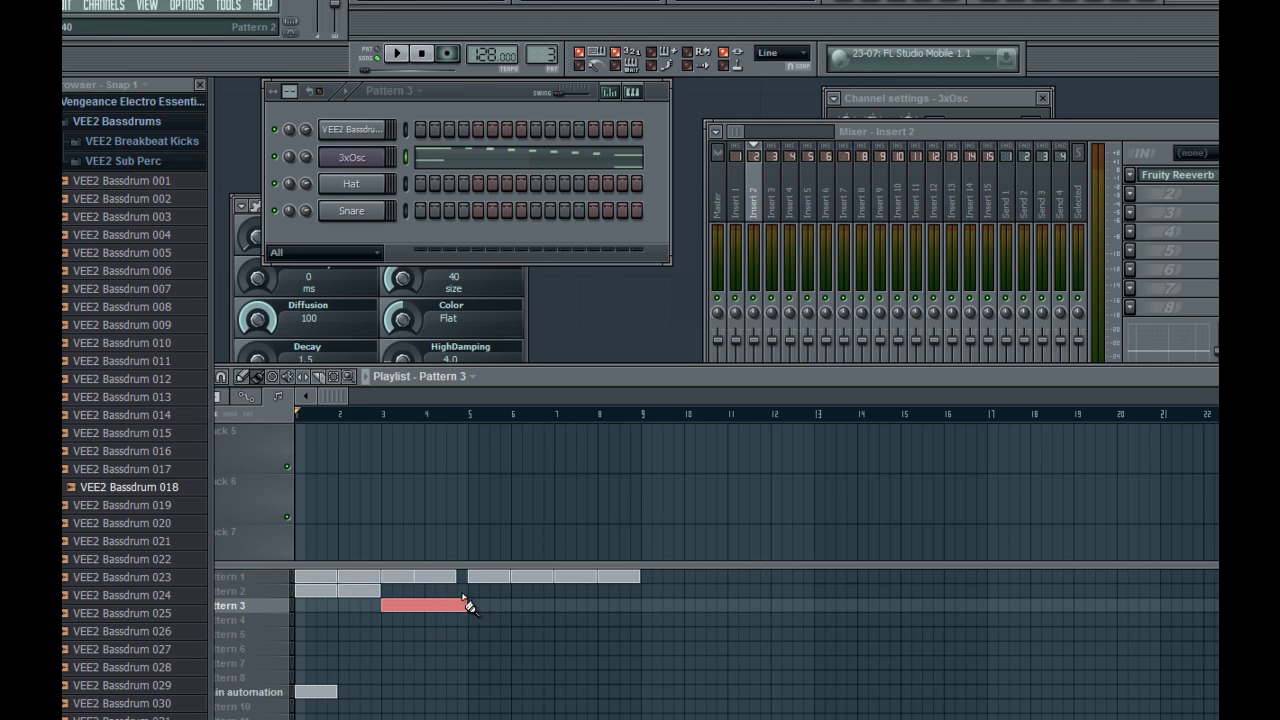
key(space)
drag(472, 593, 530, 592)
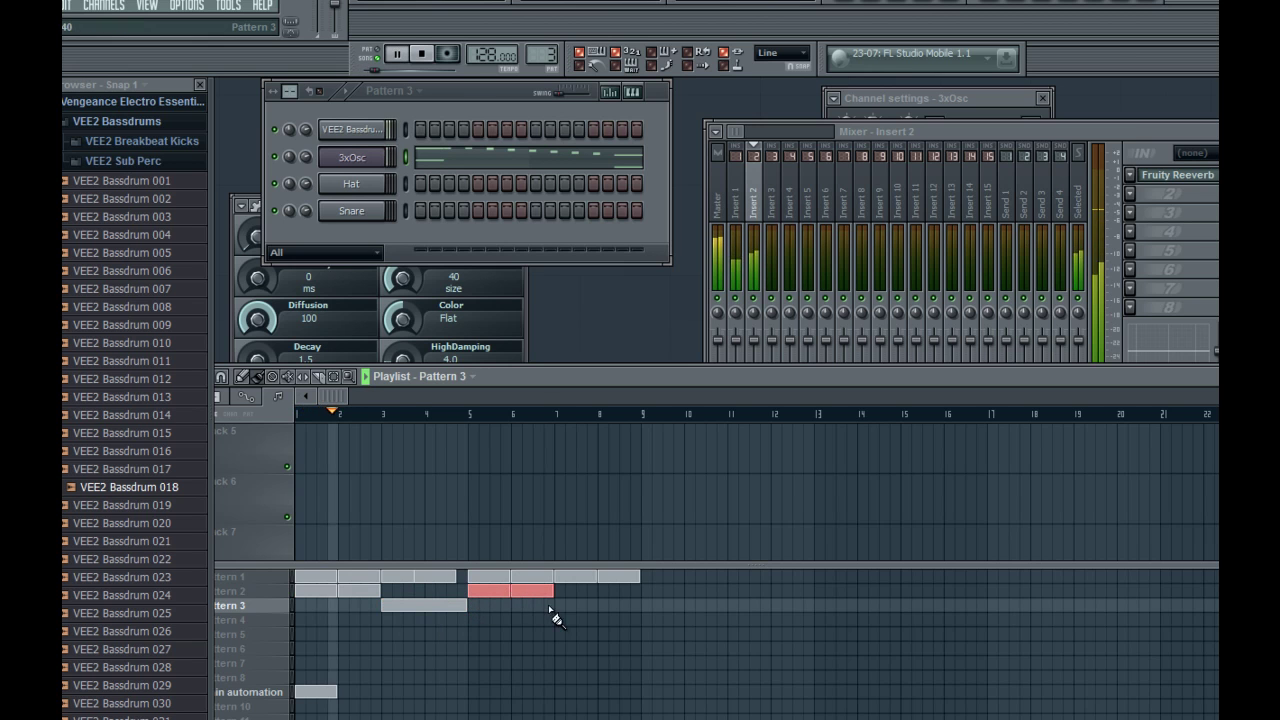
click(551, 606)
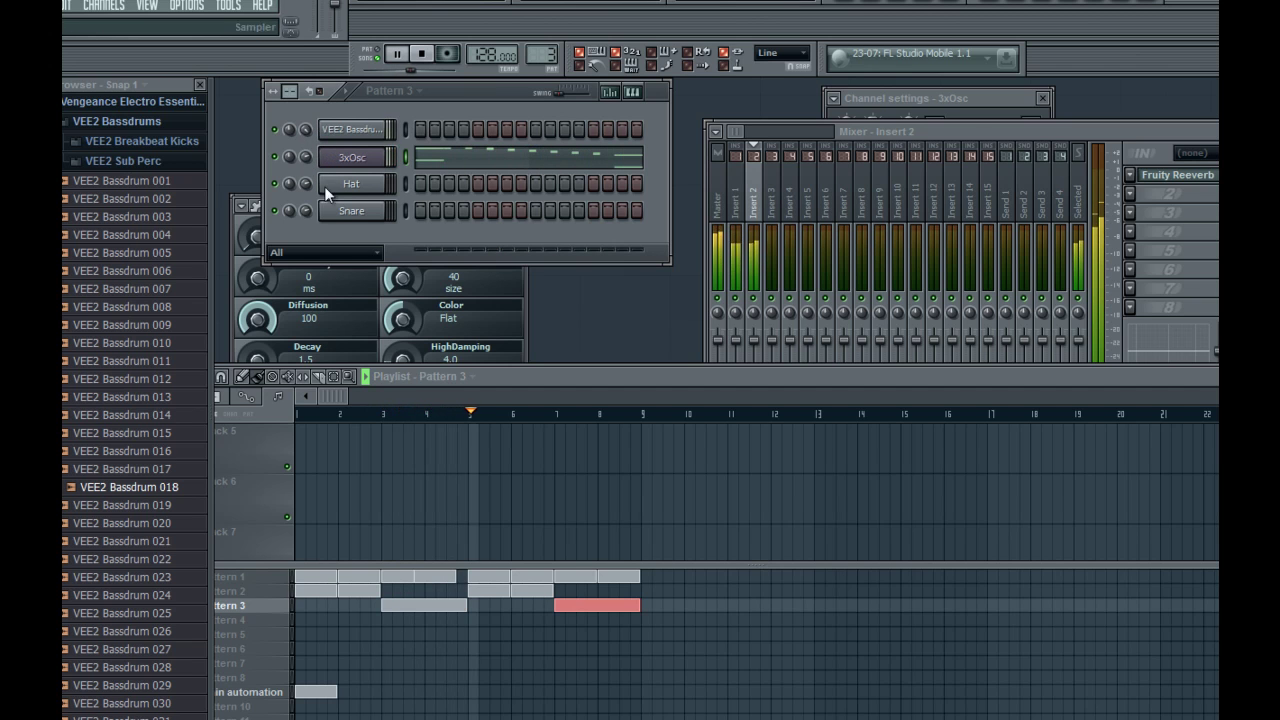
key(space)
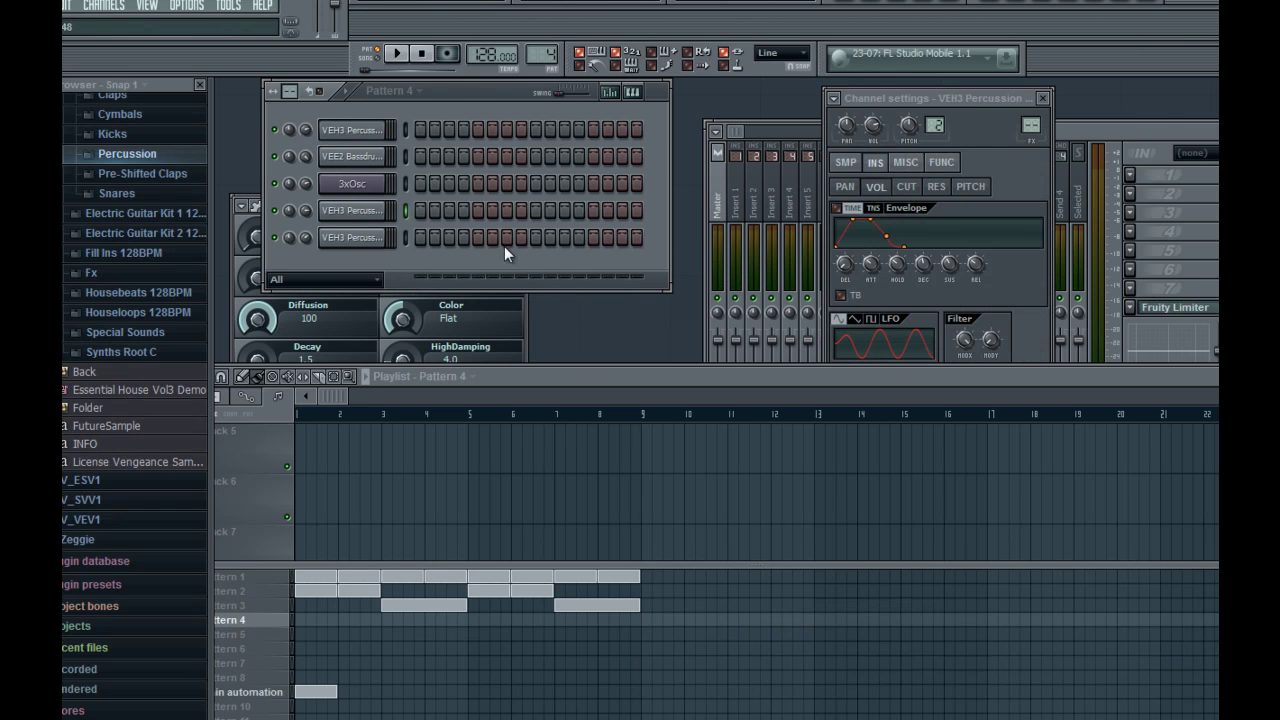
In Pattern 4, program the VEH3 Percussion channel directly below 3xOsc on steps 7 and 15, and audition it.
click(505, 209)
key(space)
click(621, 210)
key(space)
Program the VEH3 Percussion 062 channel on steps 4, 7, 12 and 15 of Pattern 4 and audition the pattern.
click(355, 238)
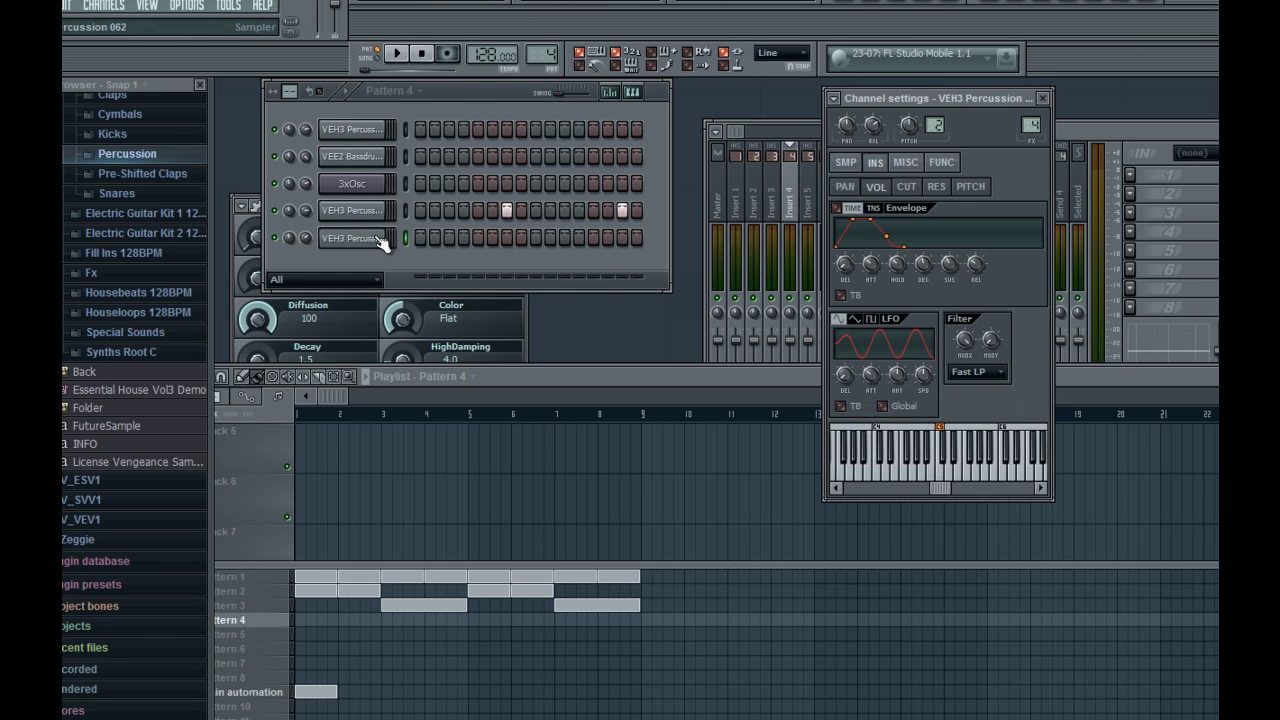
click(463, 238)
key(space)
click(506, 238)
key(space)
click(619, 237)
key(space)
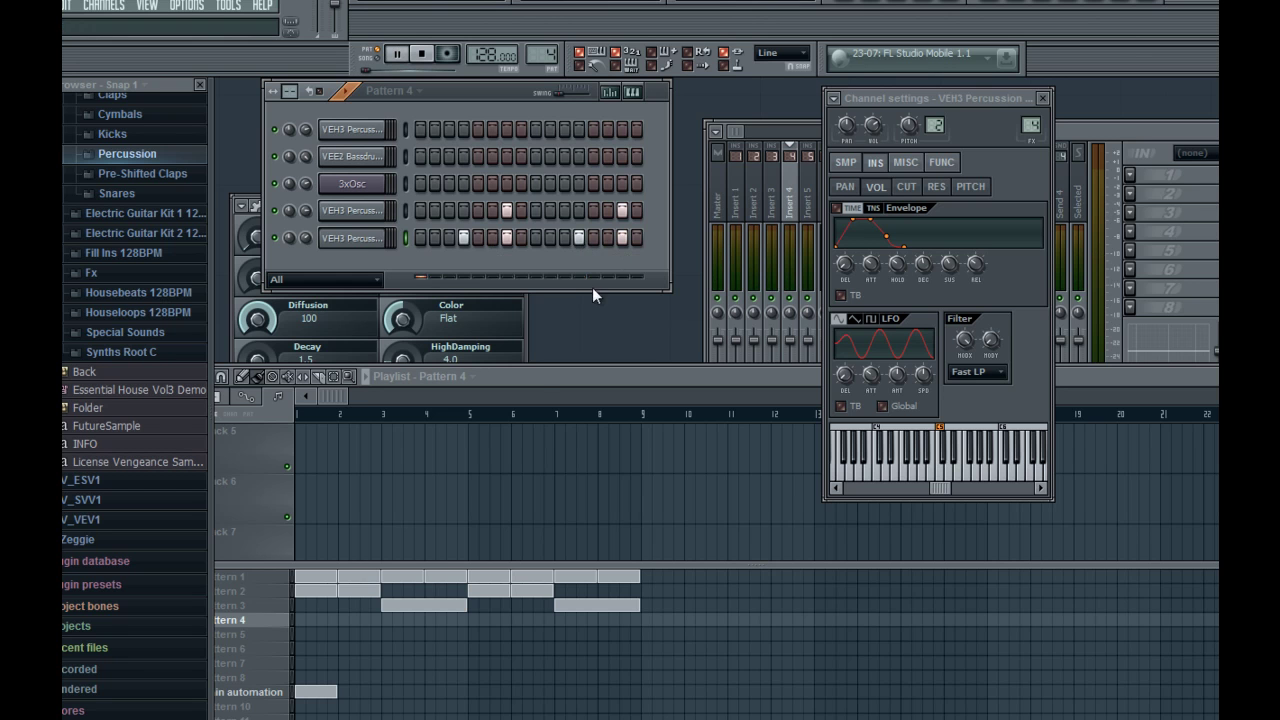
Place Pattern 4 clips on bars 5 through 8 in the playlist and play the arrangement in song mode.
drag(472, 630, 630, 620)
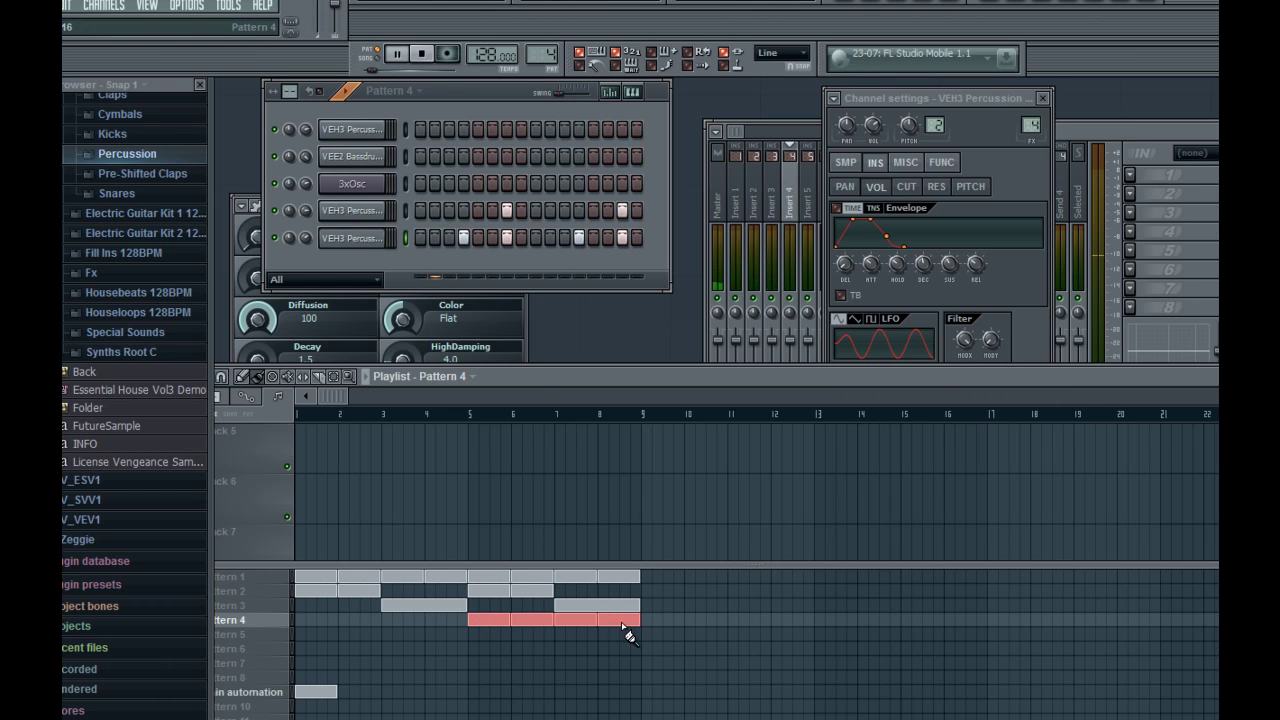
click(379, 58)
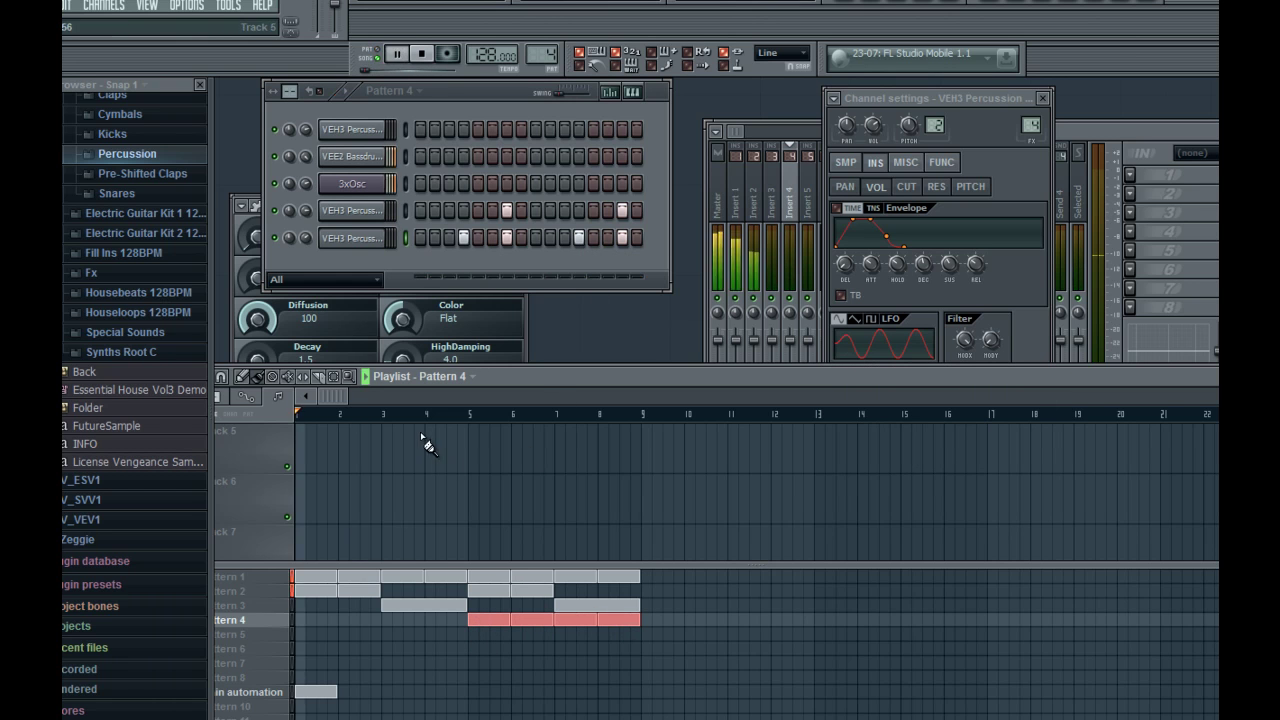
ctrl+click(686, 592)
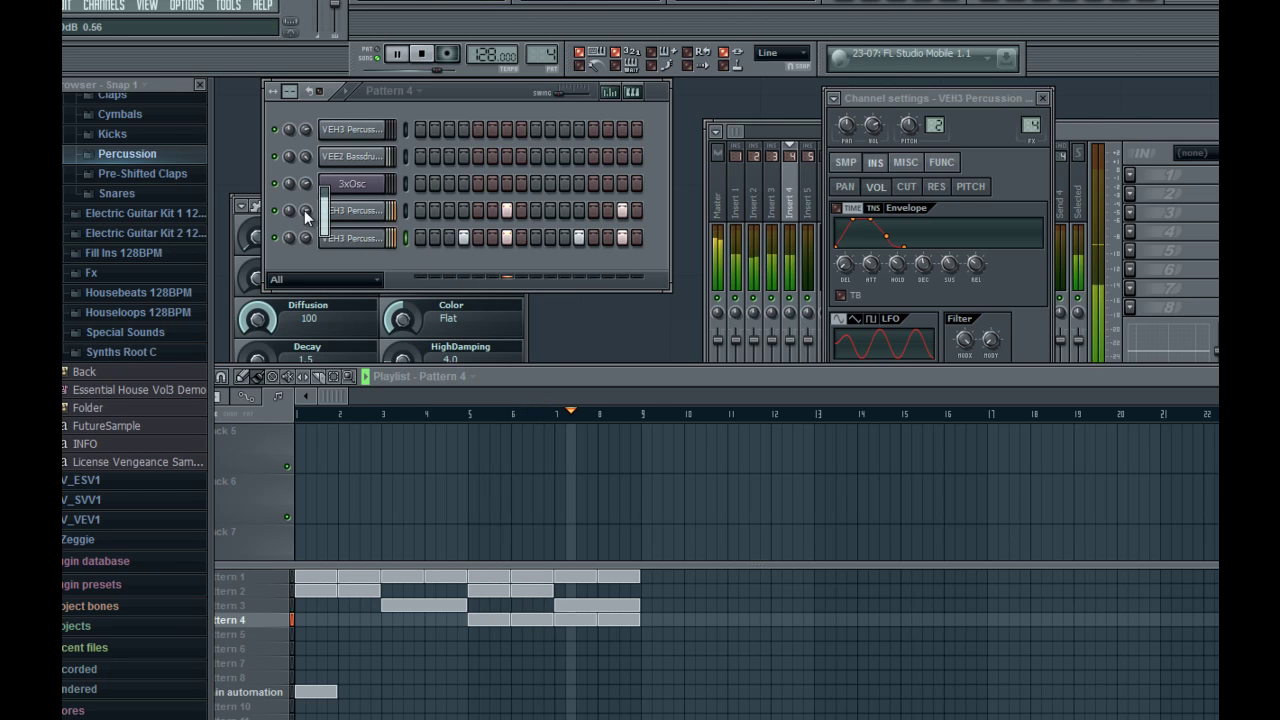
Delete the Pattern 1 clip at bar 8 and play the arrangement from late in bar 7 to check the break.
click(630, 580)
right_click(628, 579)
click(582, 415)
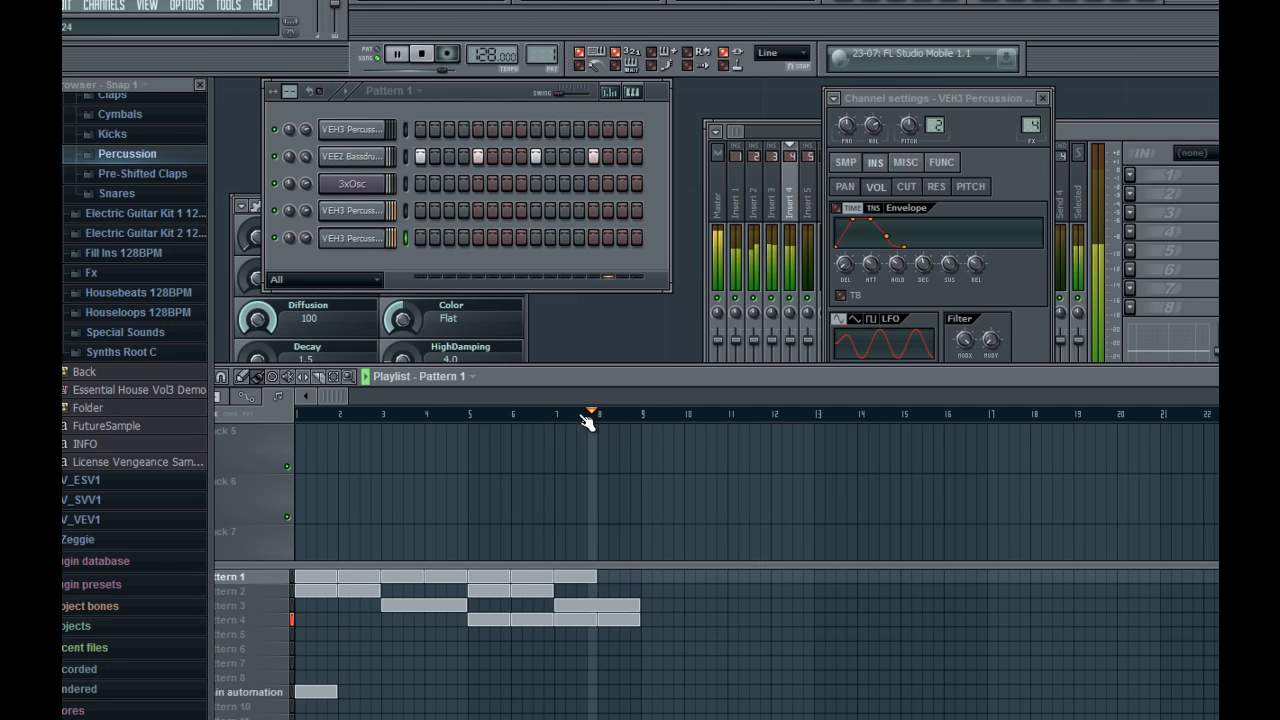
key(space)
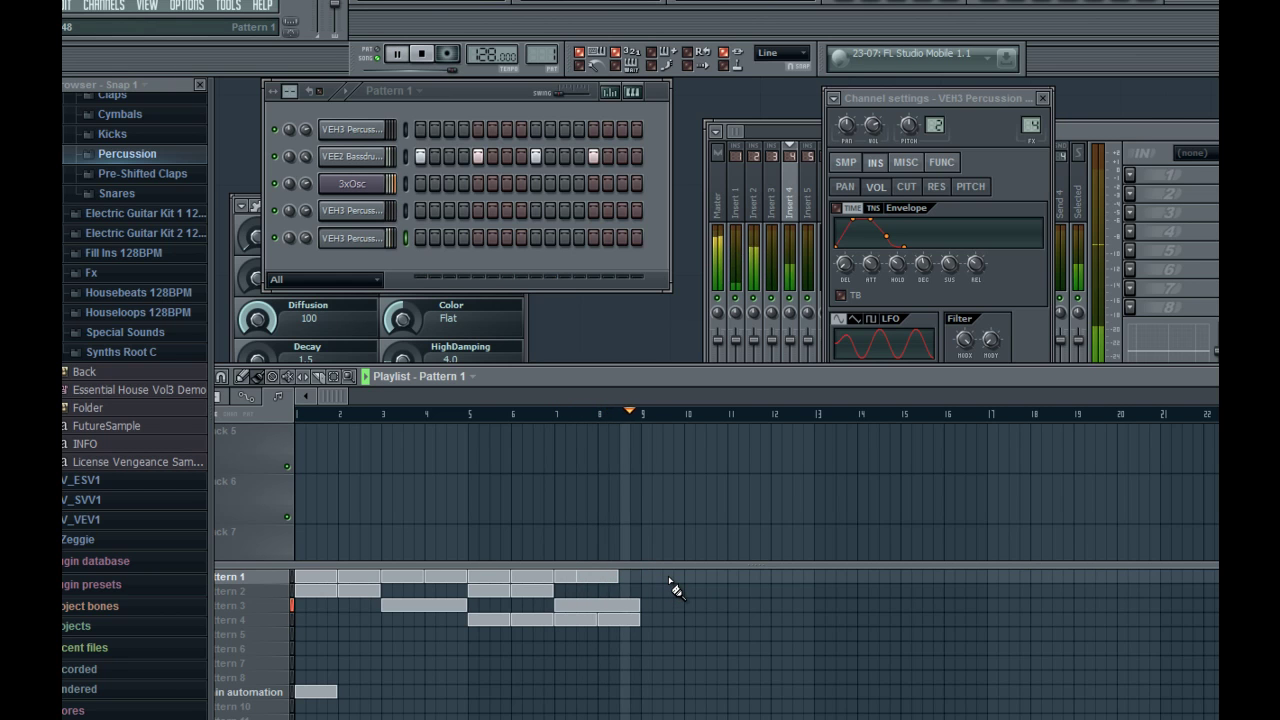
key(space)
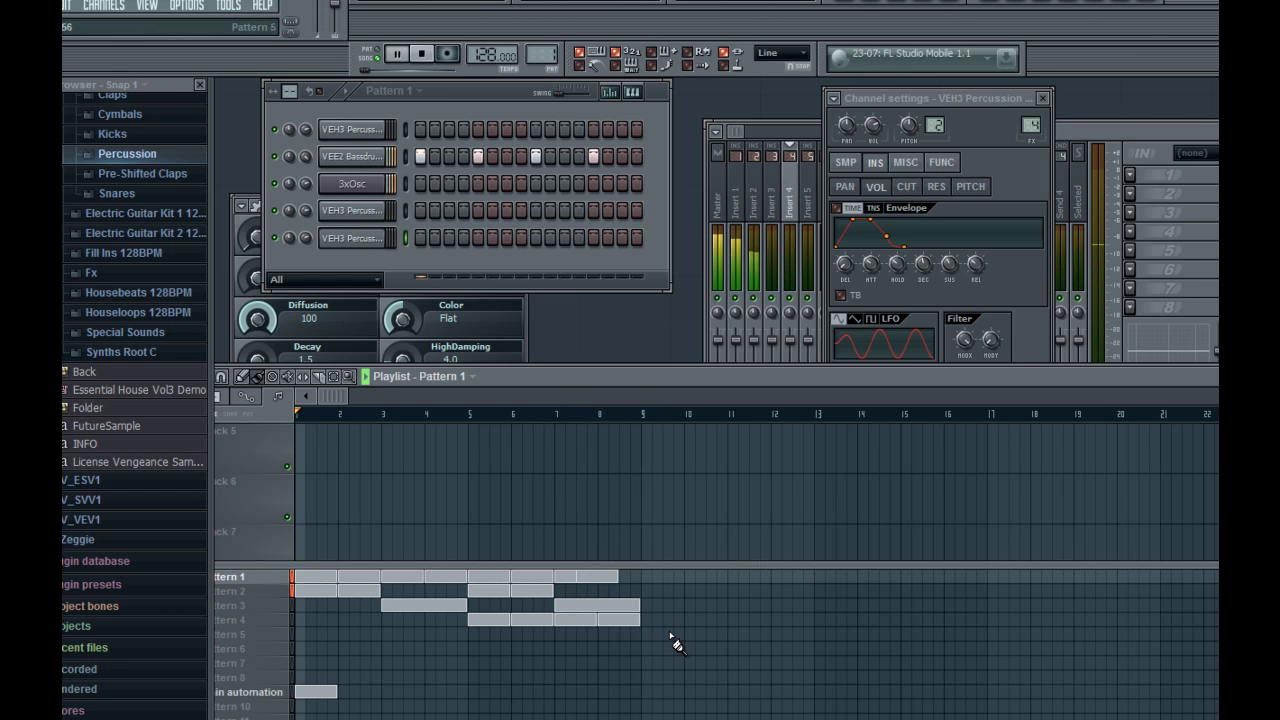
click(1130, 718)
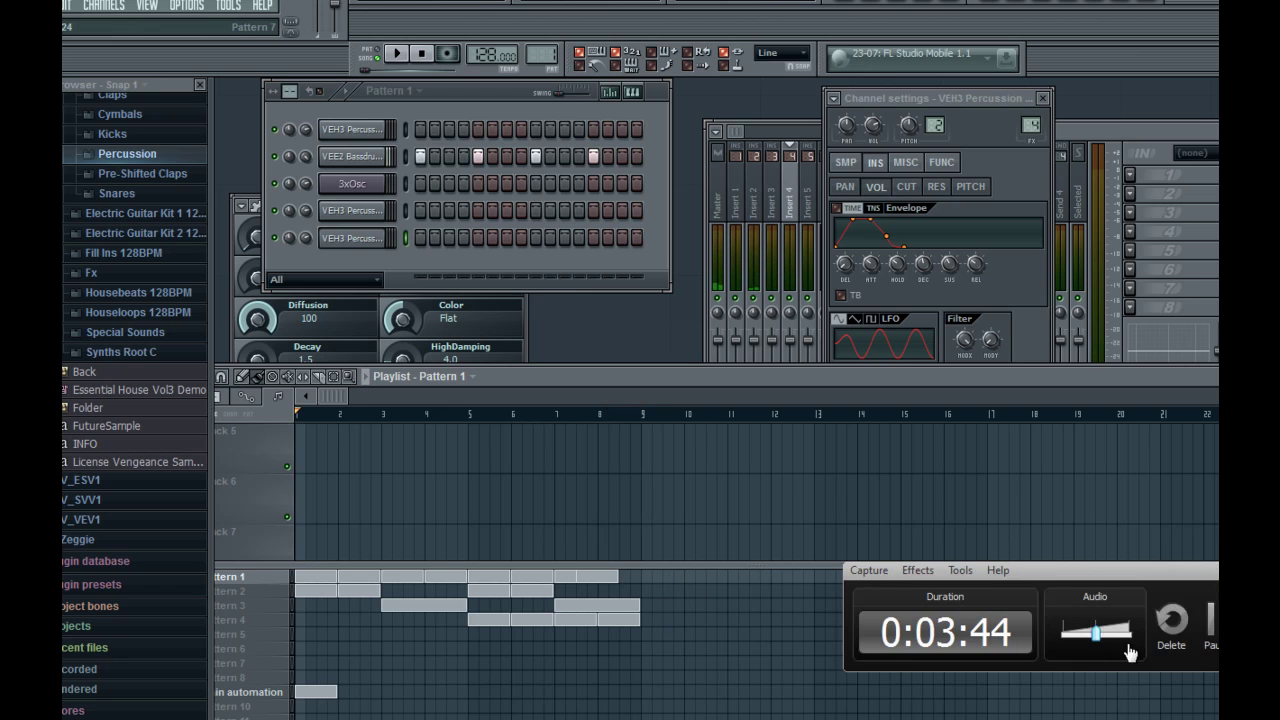
click(1213, 640)
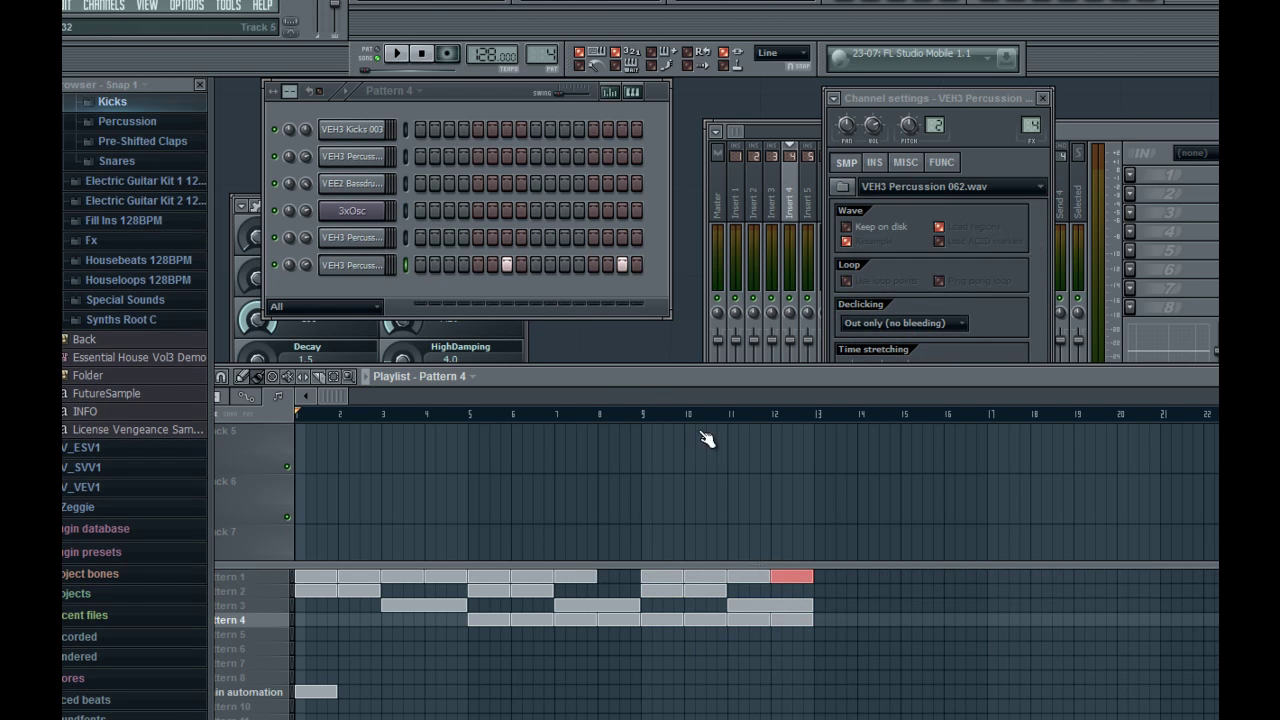
Switch to the empty Pattern 5 and open the VEH3 Crash folder among the cymbal samples.
drag(592, 414, 534, 409)
scroll(528, 57, up, 1)
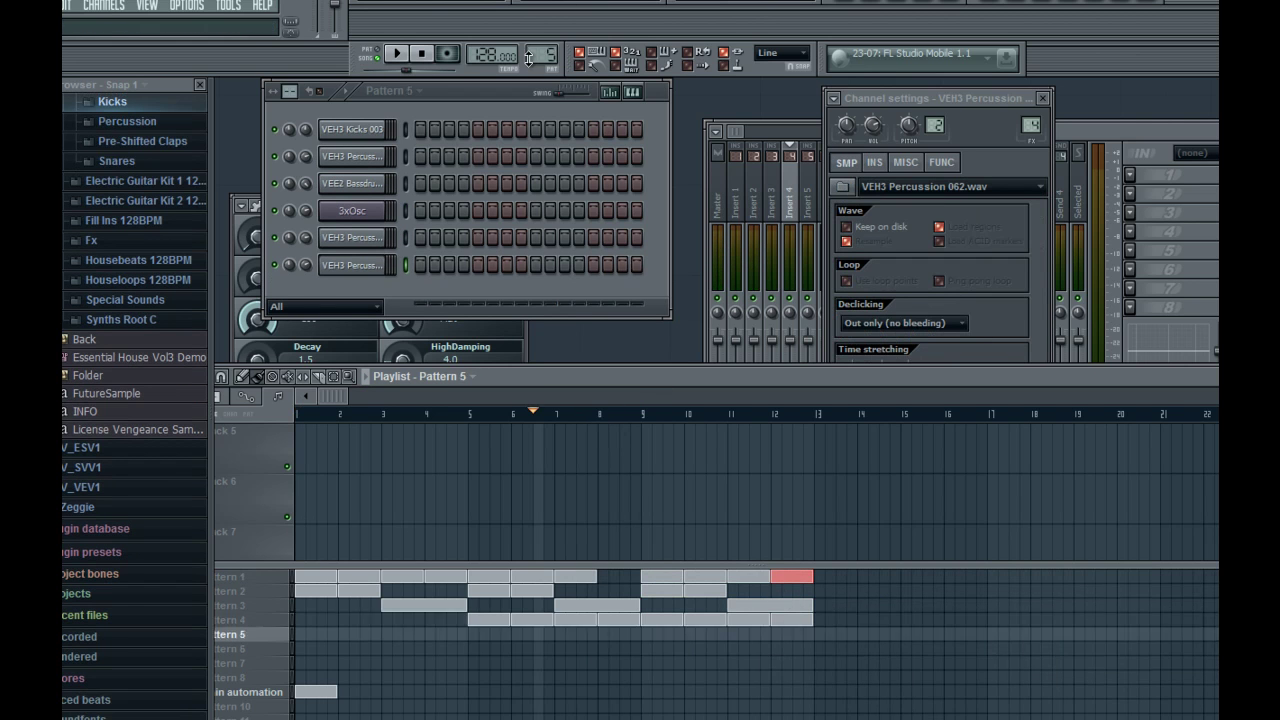
click(421, 53)
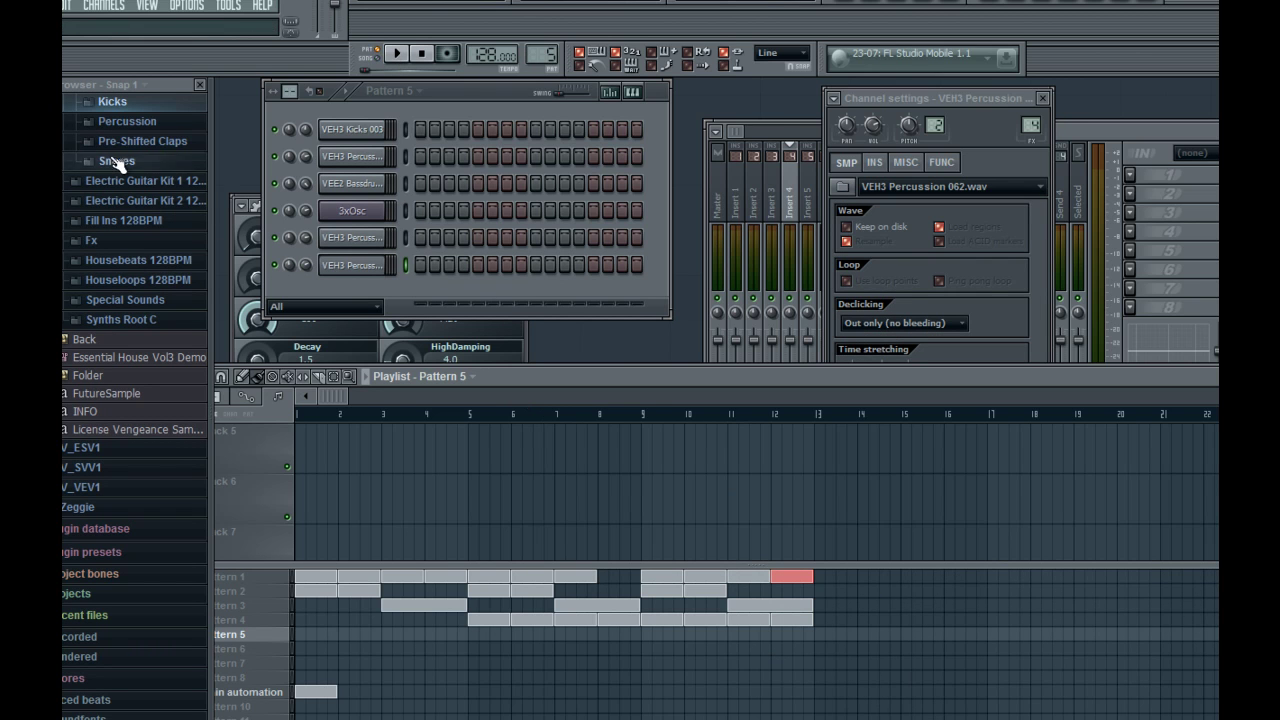
scroll(128, 150, up, 3)
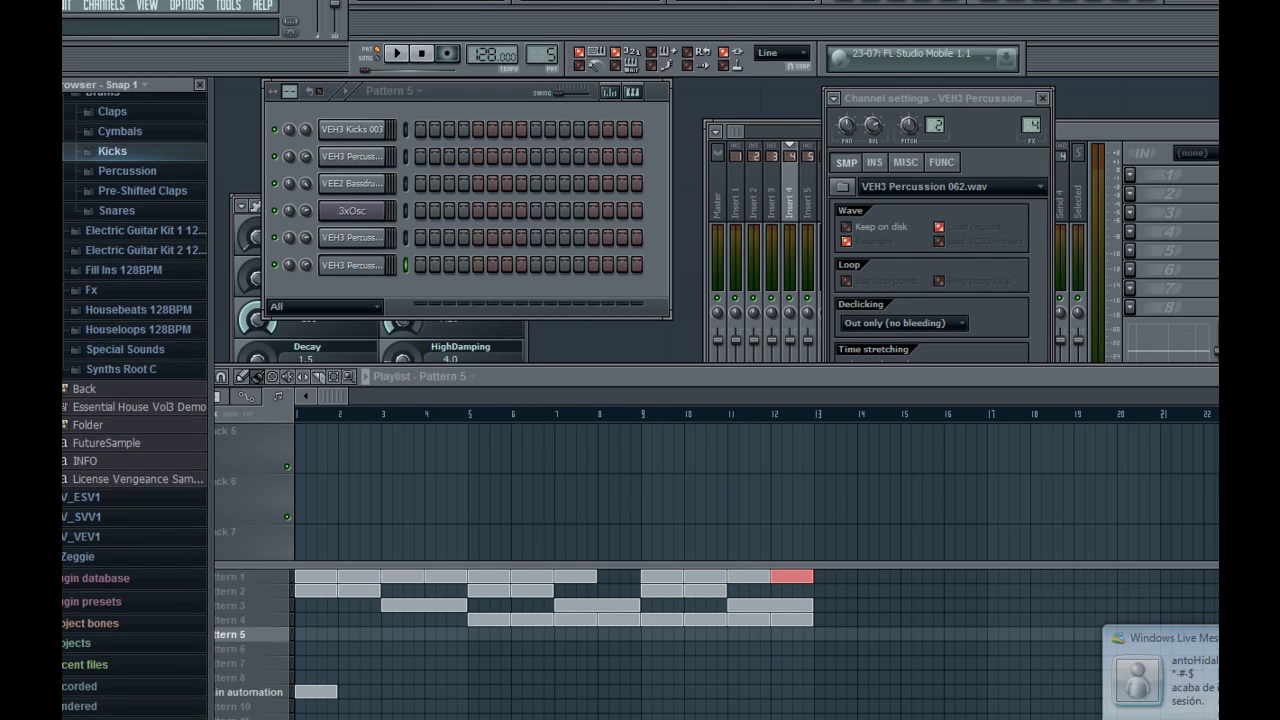
click(120, 190)
click(150, 235)
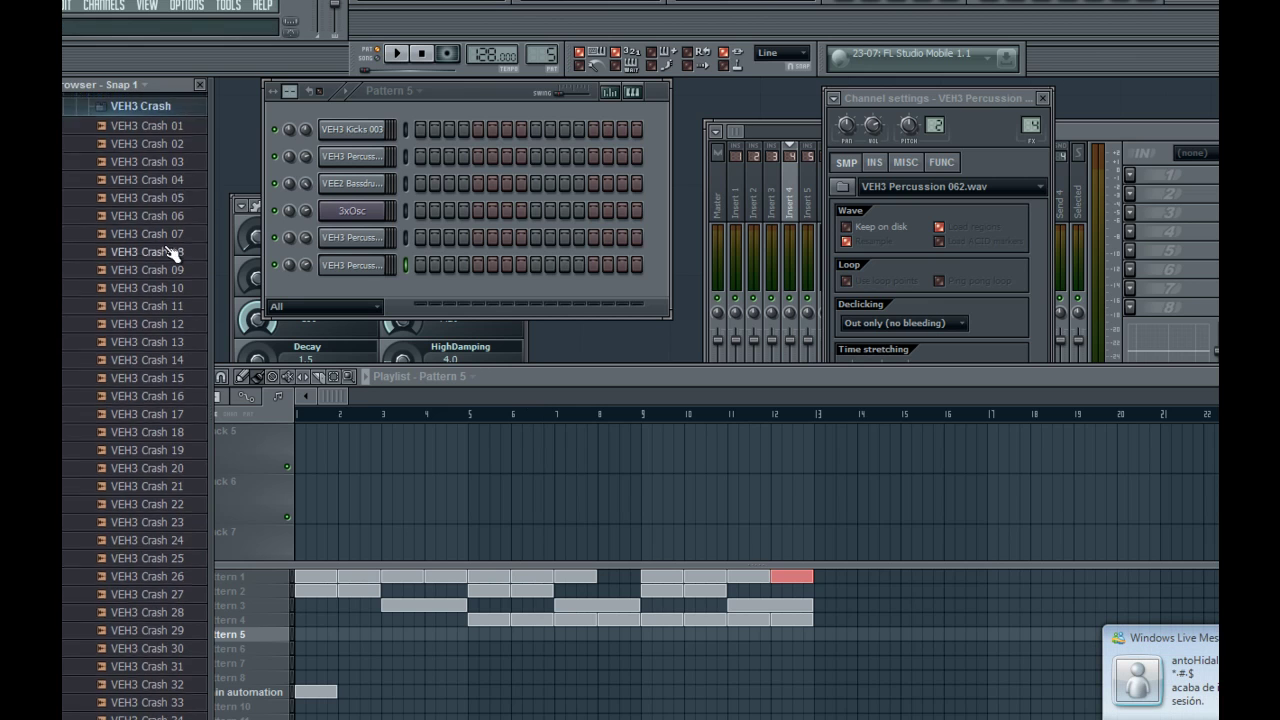
Audition the first crash samples and add VEH3 Crash 03 as a new channel below VEH3 Percussion 062.
click(186, 125)
click(189, 159)
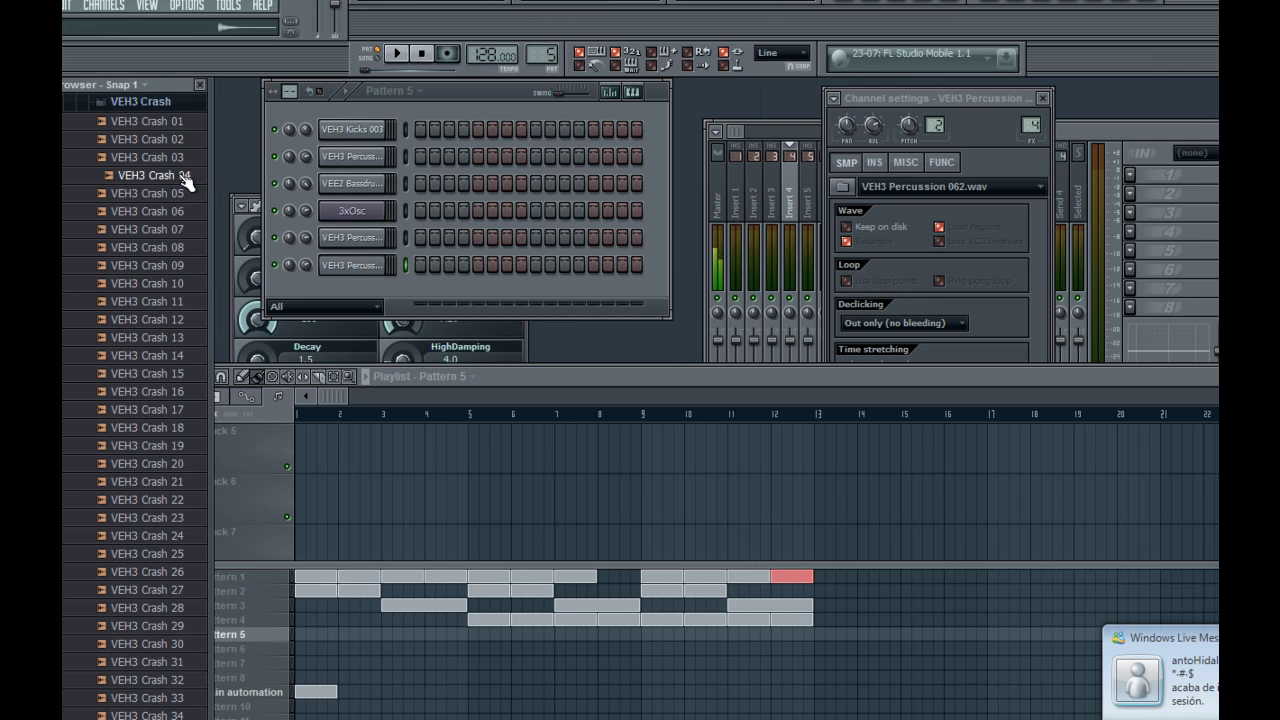
click(485, 719)
click(1134, 670)
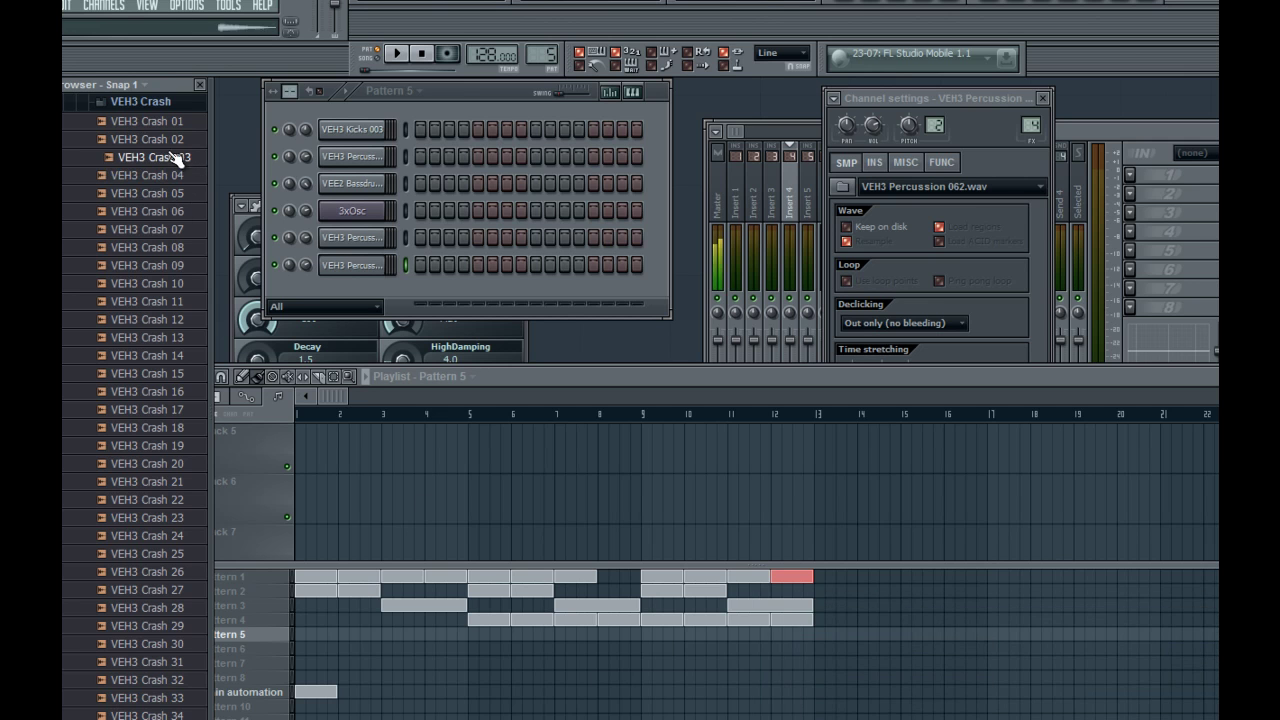
drag(176, 158, 368, 290)
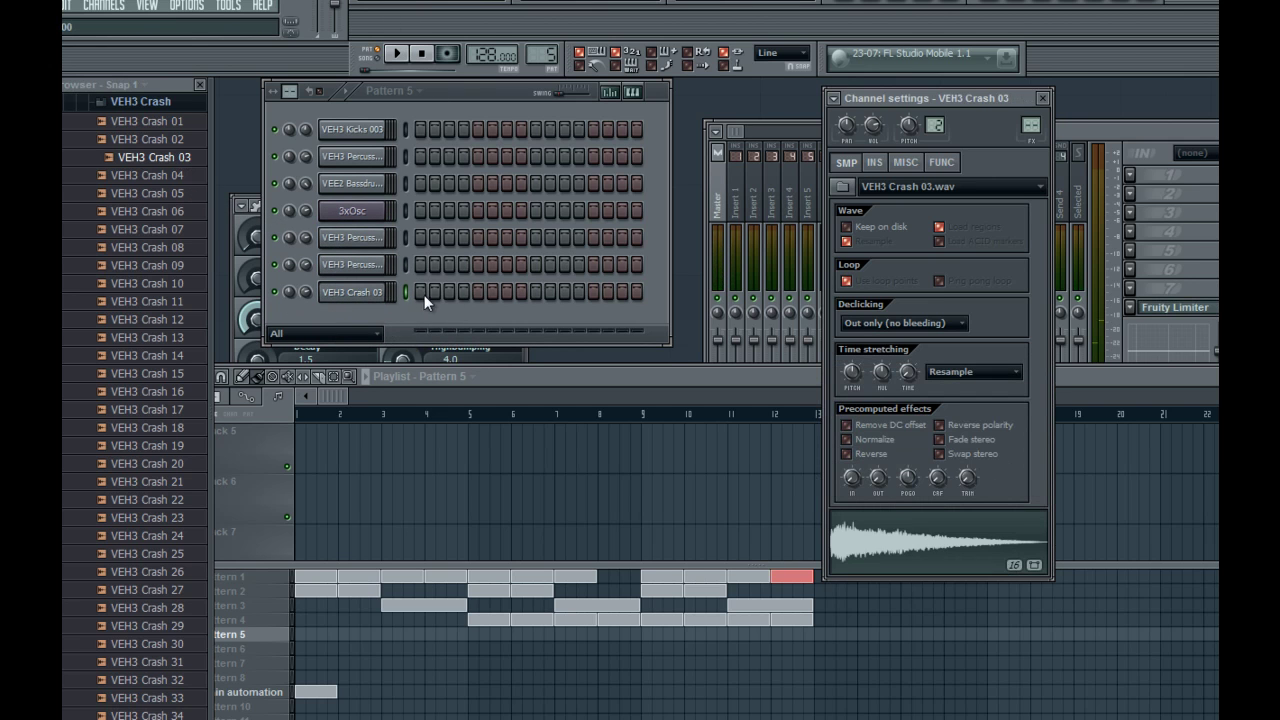
Program VEH3 Crash 03 on steps 1, 5 and 9 of Pattern 5 and audition the pattern.
click(478, 291)
key(space)
click(535, 291)
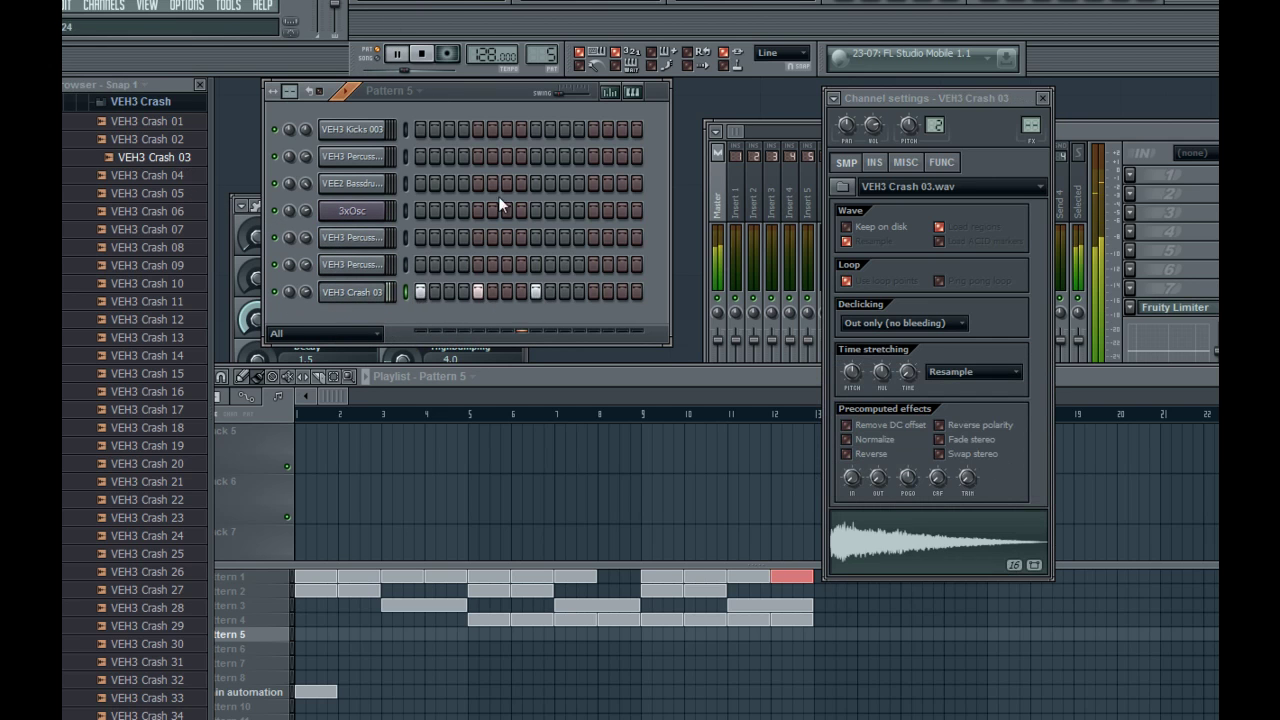
key(space)
Place Pattern 5 clips on bars 9 through 11 in the playlist while playing the song from bar 8.
click(606, 414)
key(space)
drag(643, 643, 766, 646)
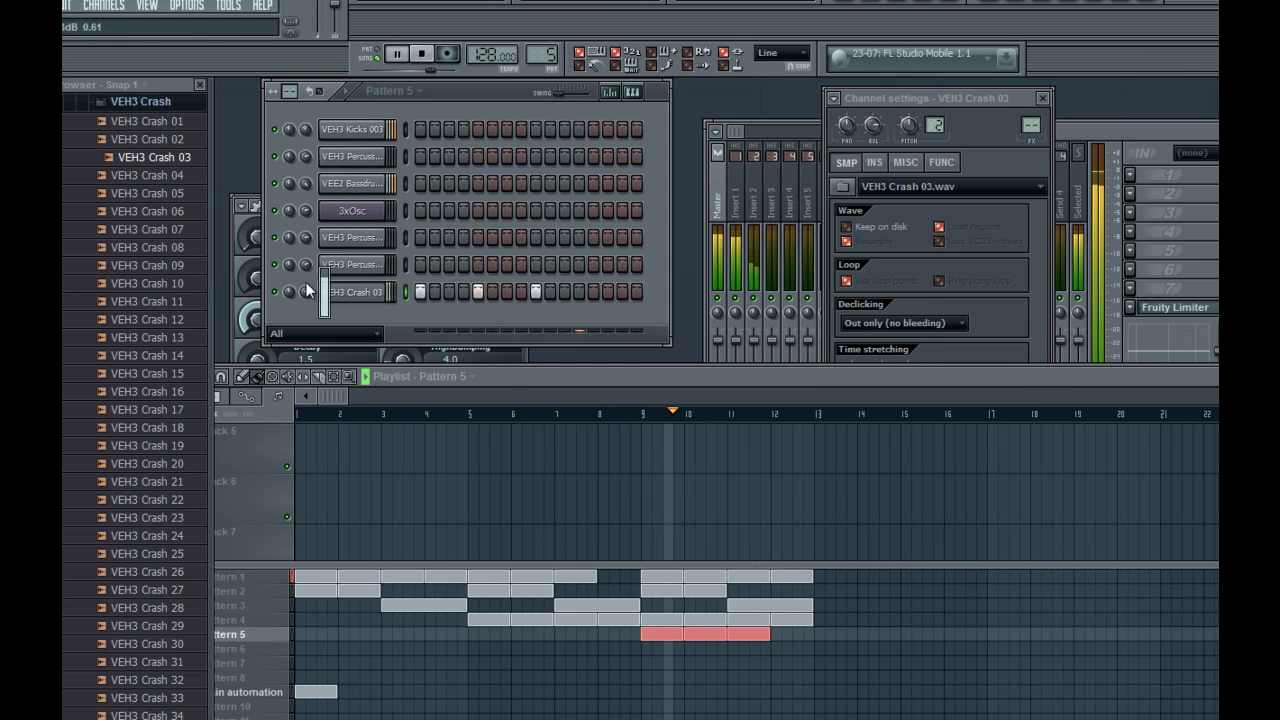
click(421, 55)
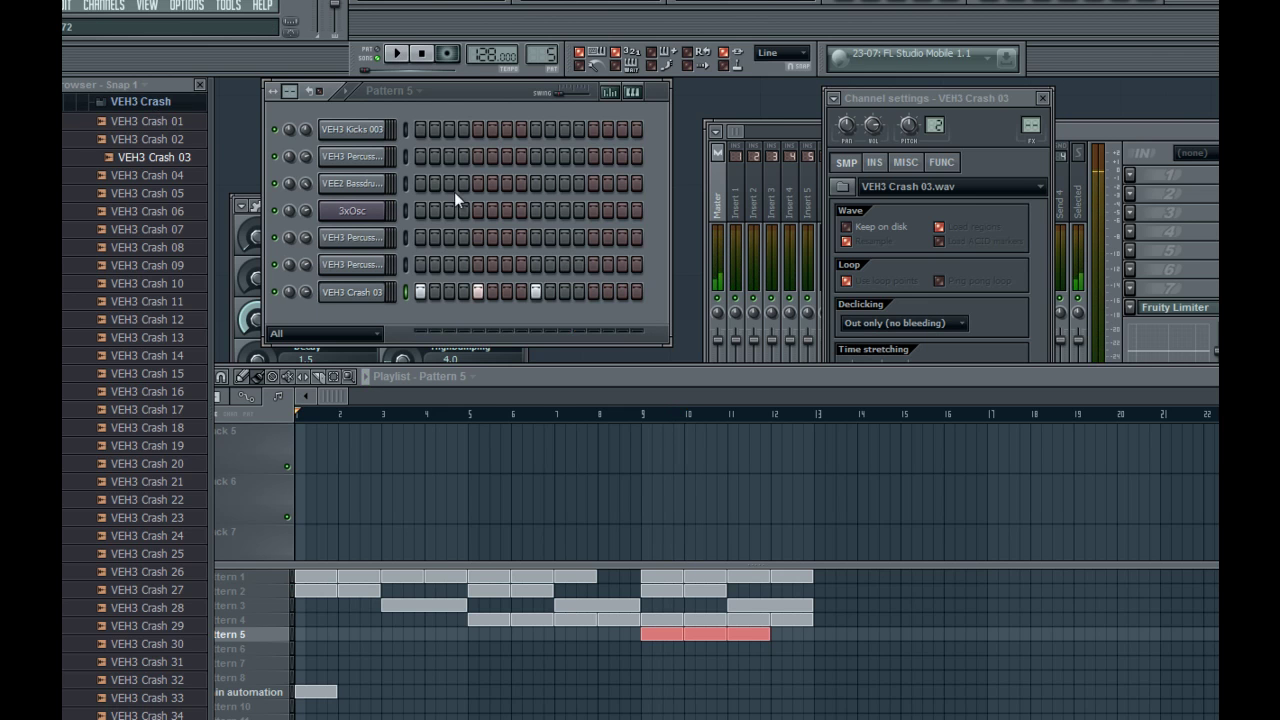
click(890, 719)
click(1122, 657)
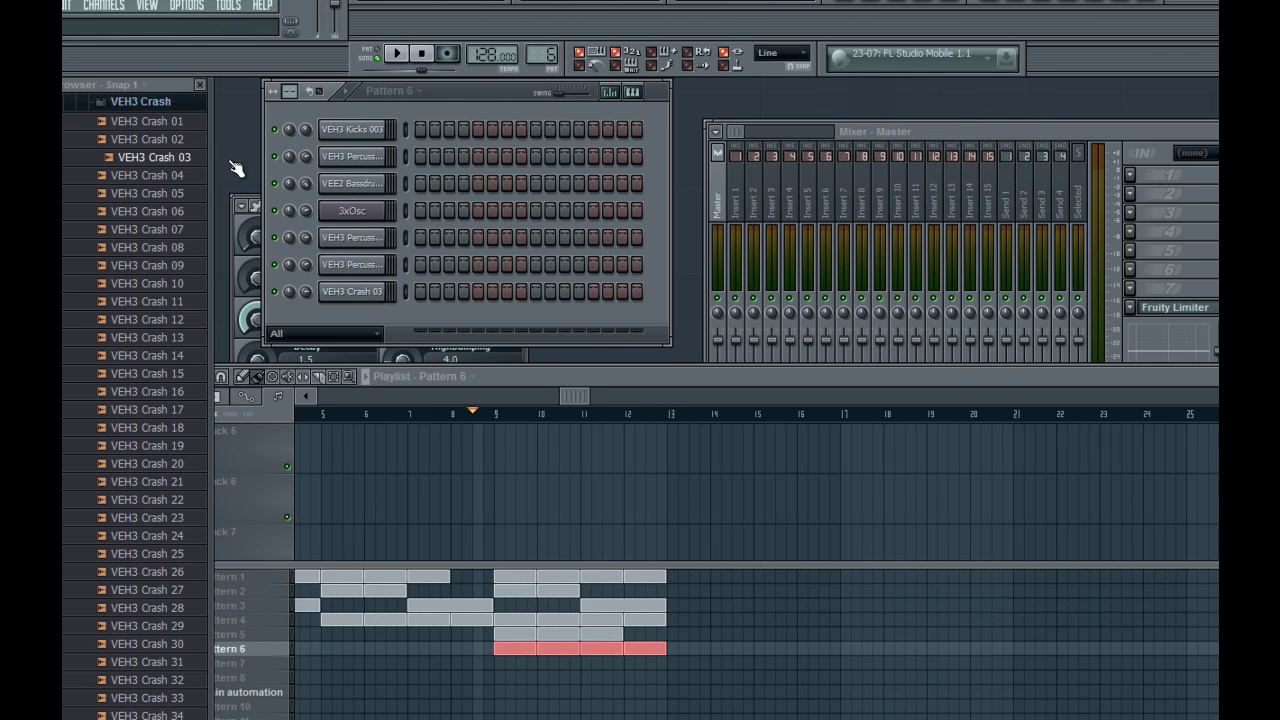
Close the VEH3 Crash and Cymbals folders and open the Claps sample folder.
click(140, 101)
scroll(186, 243, up, 3)
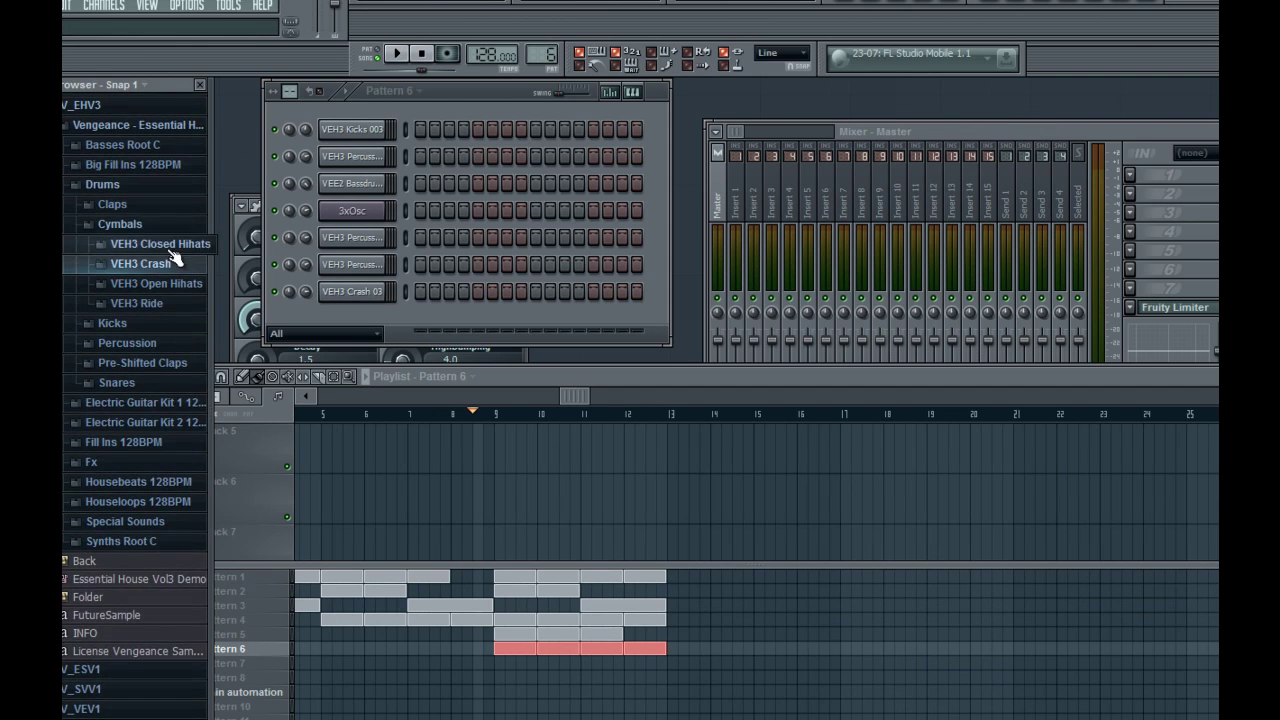
click(142, 227)
click(141, 209)
Audition the first clap samples and add VEH3 Claps 001 as a new channel below VEH3 Crash 03.
click(153, 142)
click(165, 123)
click(170, 158)
click(172, 123)
drag(174, 130, 368, 312)
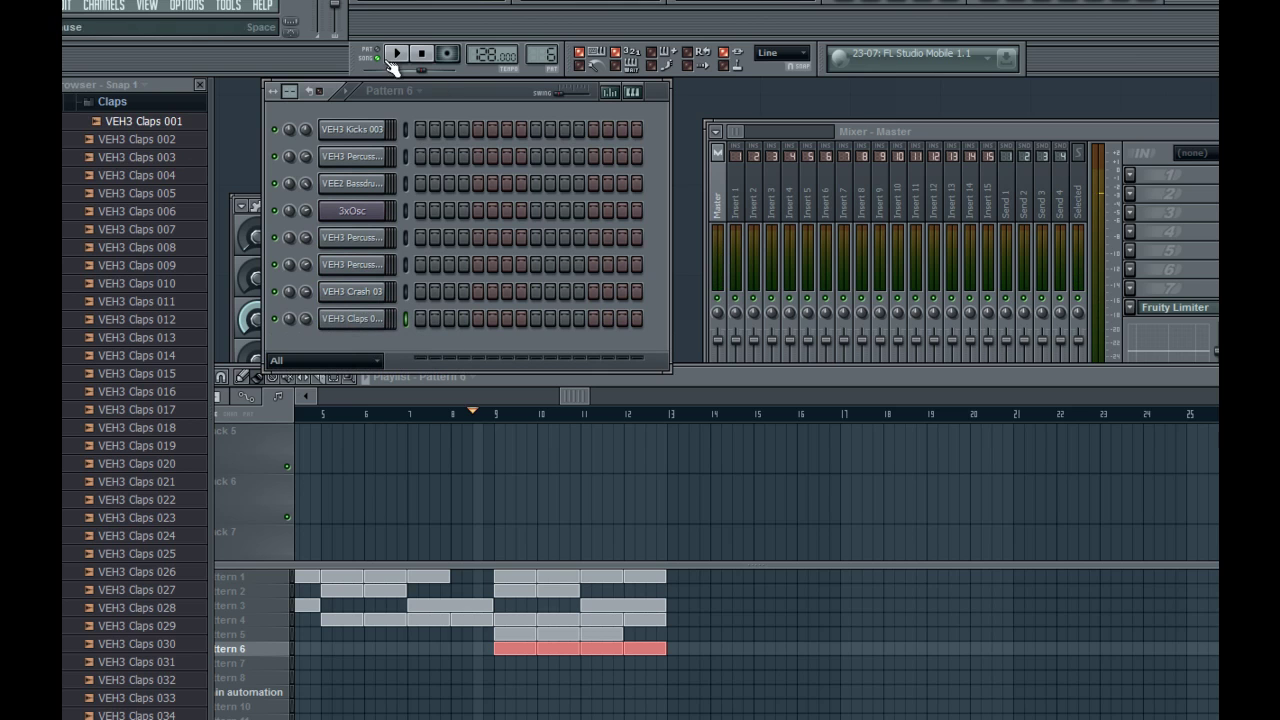
Program the VEH3 Claps 001 channel on steps 5 and 13 of Pattern 6 and audition the pattern.
click(477, 318)
click(593, 318)
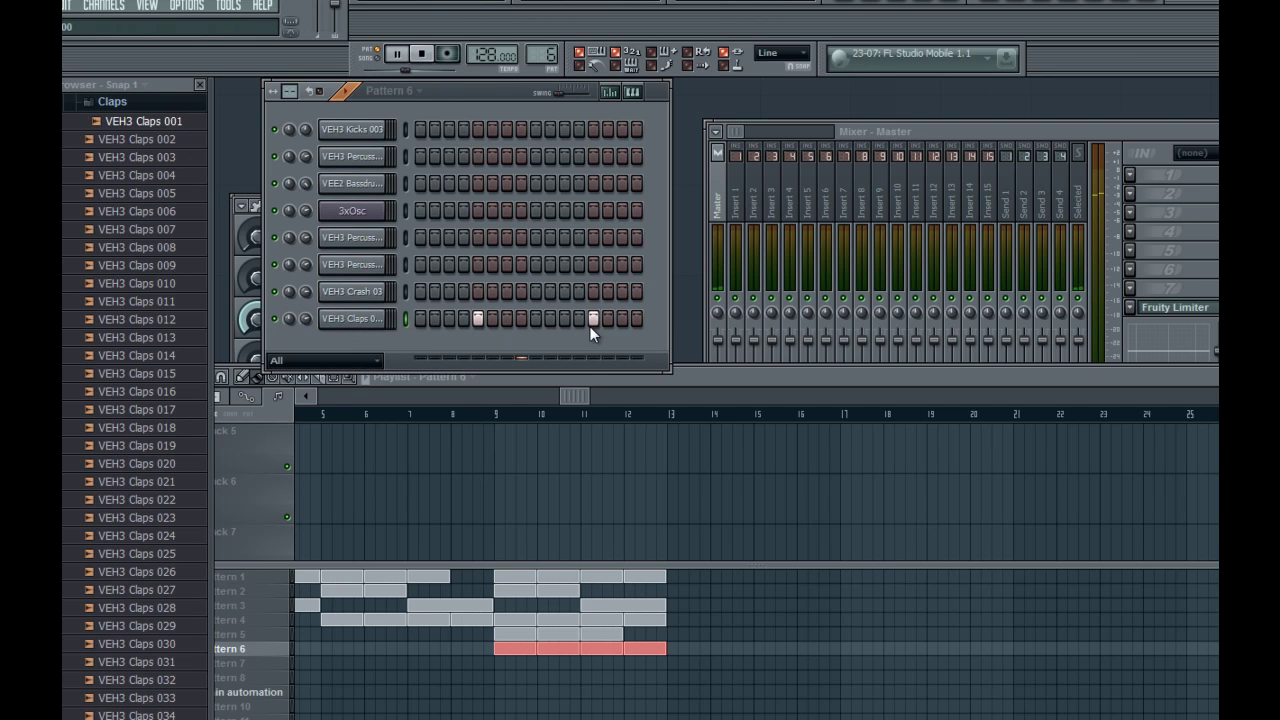
click(377, 60)
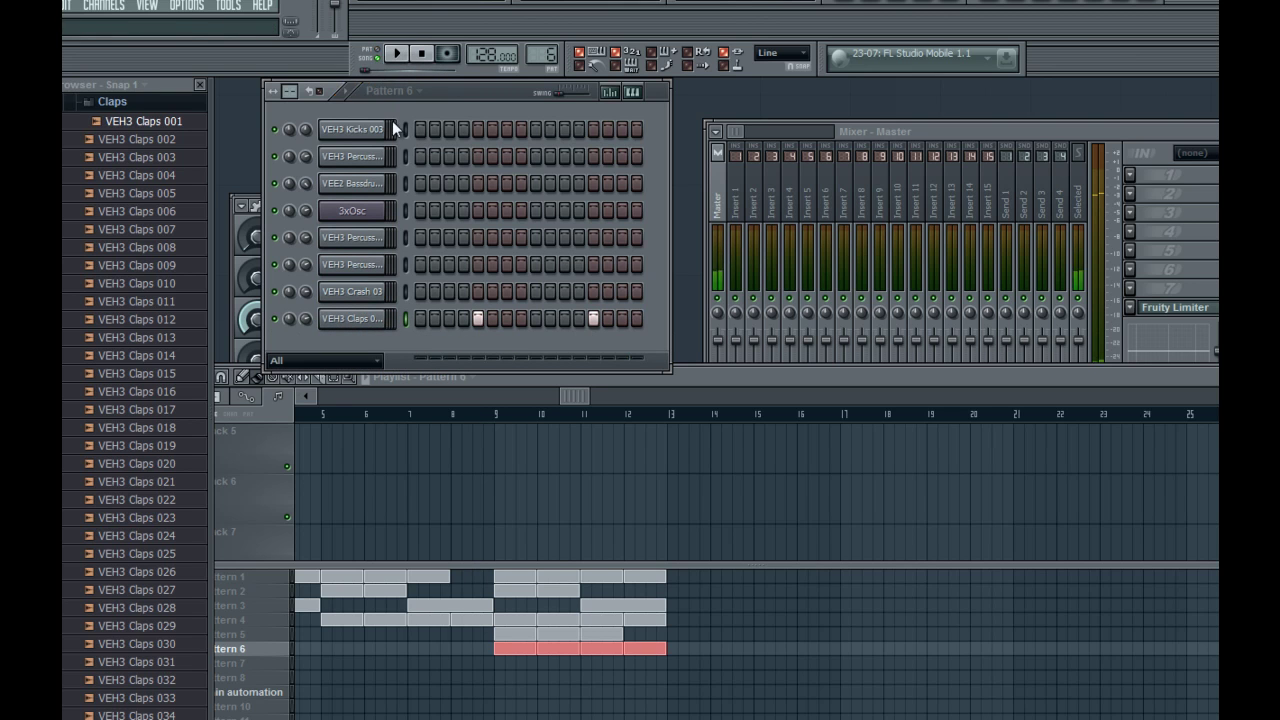
Play the song from late in bar 7, adjust the clap channel's volume and close the Claps folder.
click(437, 414)
key(space)
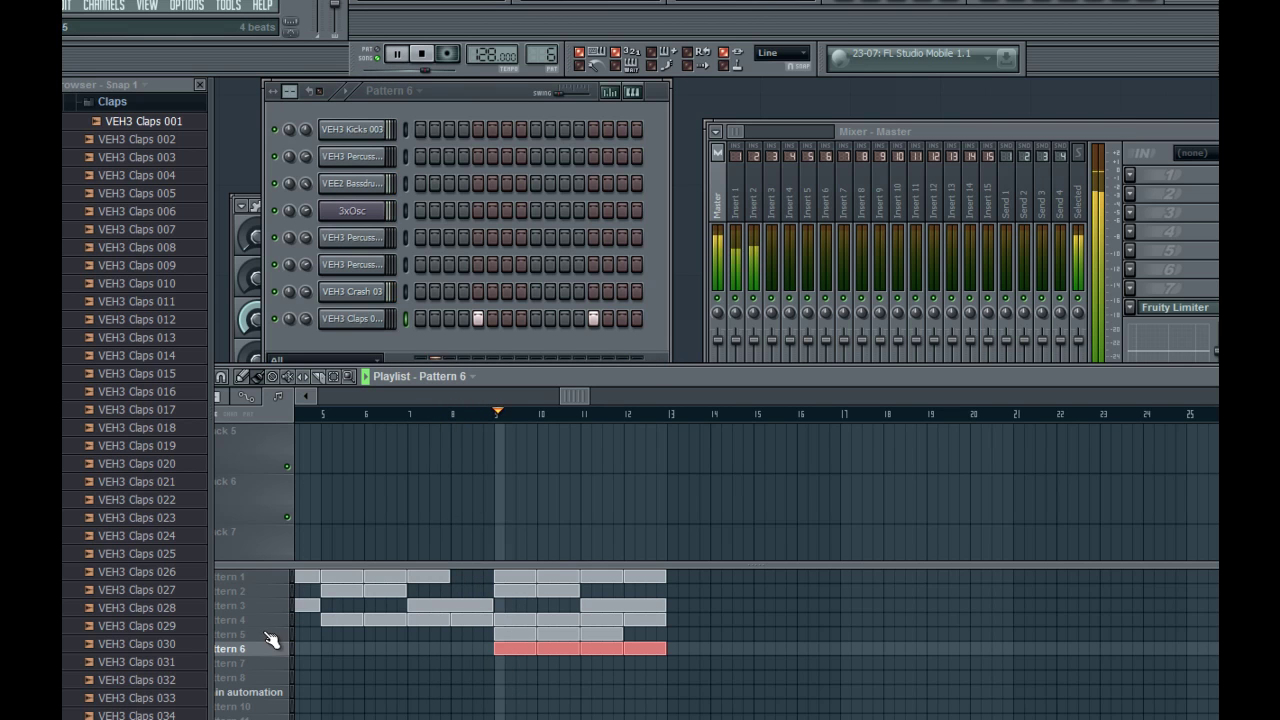
drag(307, 318, 298, 285)
click(112, 102)
key(space)
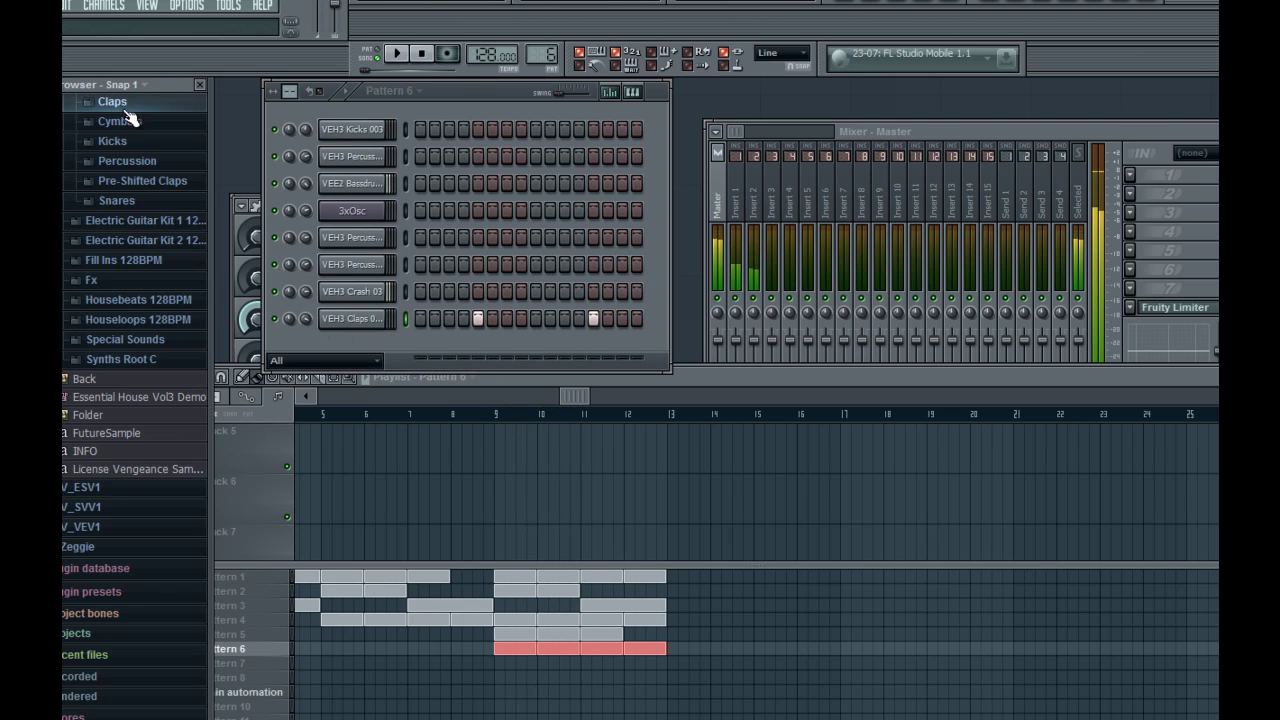
Switch to Pattern 7, insert a second 3xOsc channel above VEH3 Percussion 062 and audition a note on it.
scroll(545, 66, up, 2)
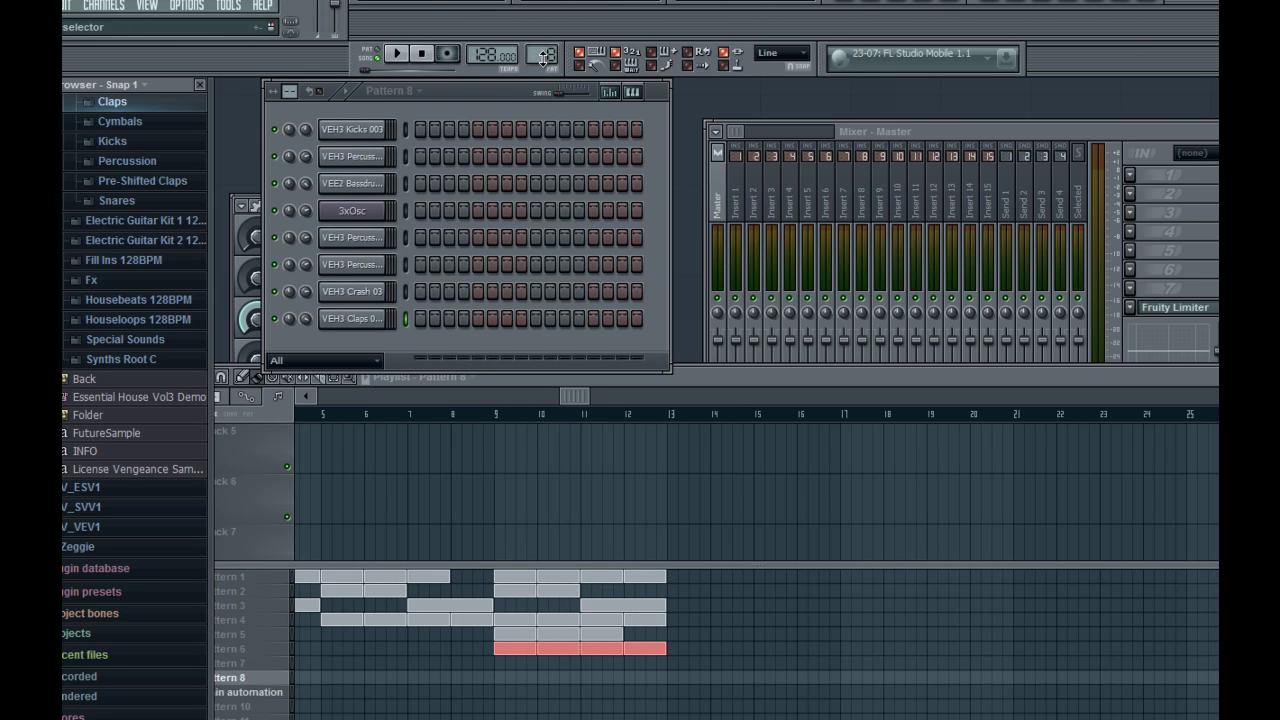
scroll(542, 59, down, 1)
right_click(389, 263)
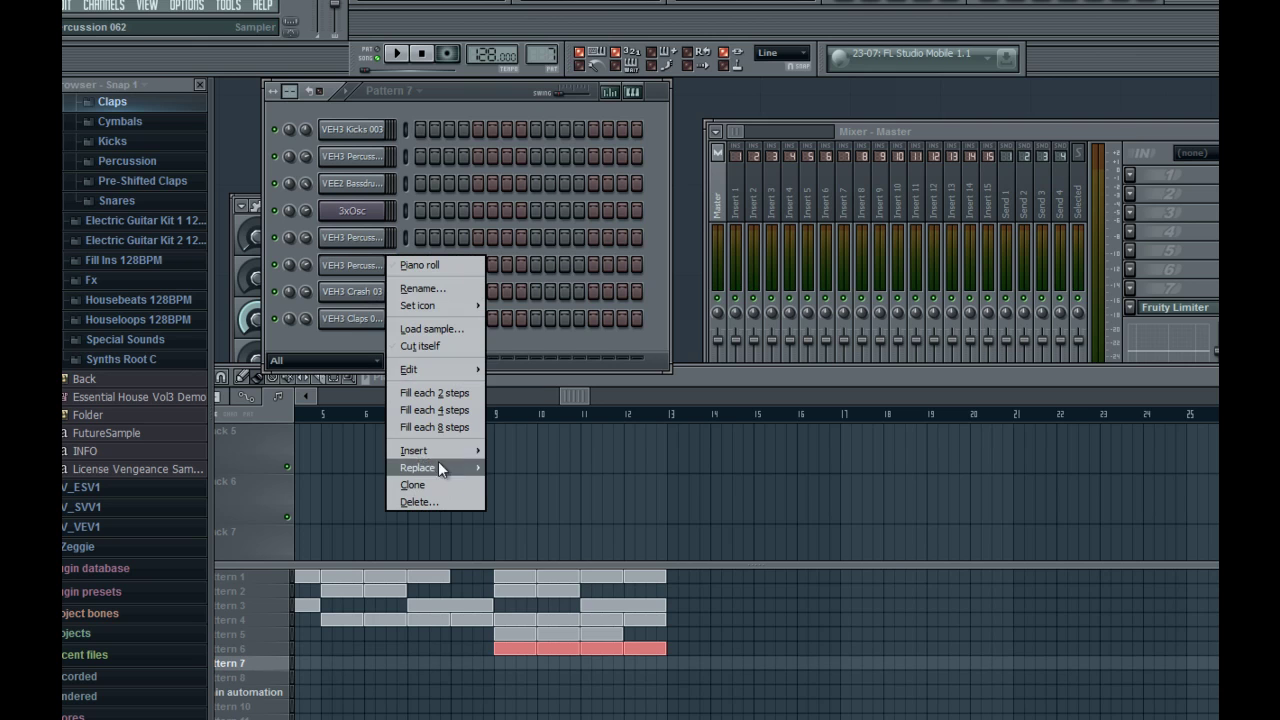
mouse_move(437, 456)
click(529, 139)
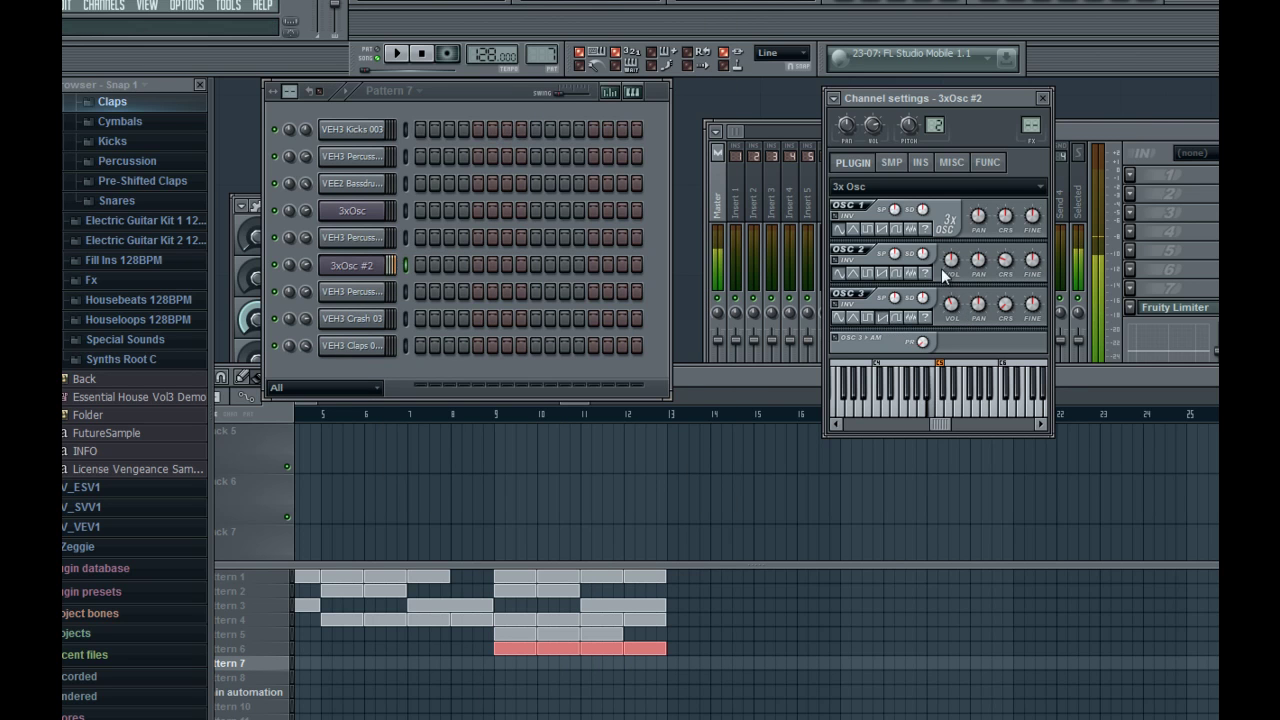
key(z)
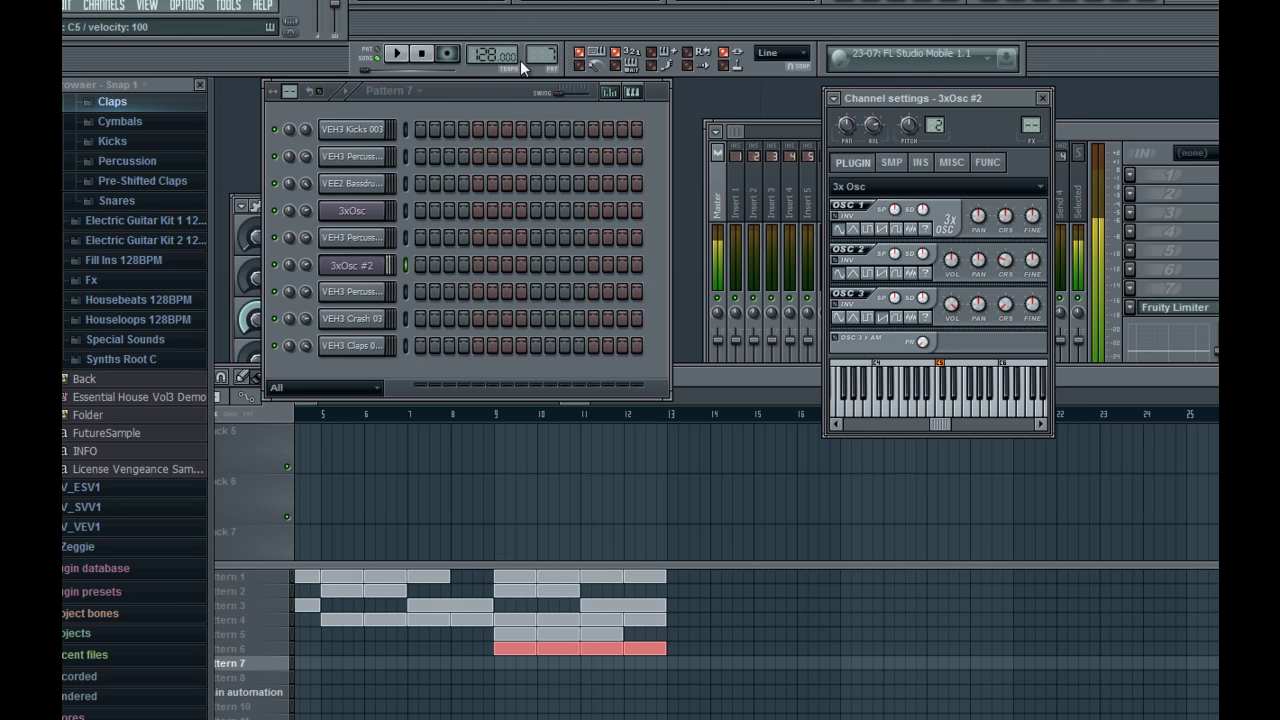
Enter three consecutive one-beat C4 notes for 3xOsc #2 in Pattern 7's piano roll and audition them.
right_click(398, 276)
click(396, 266)
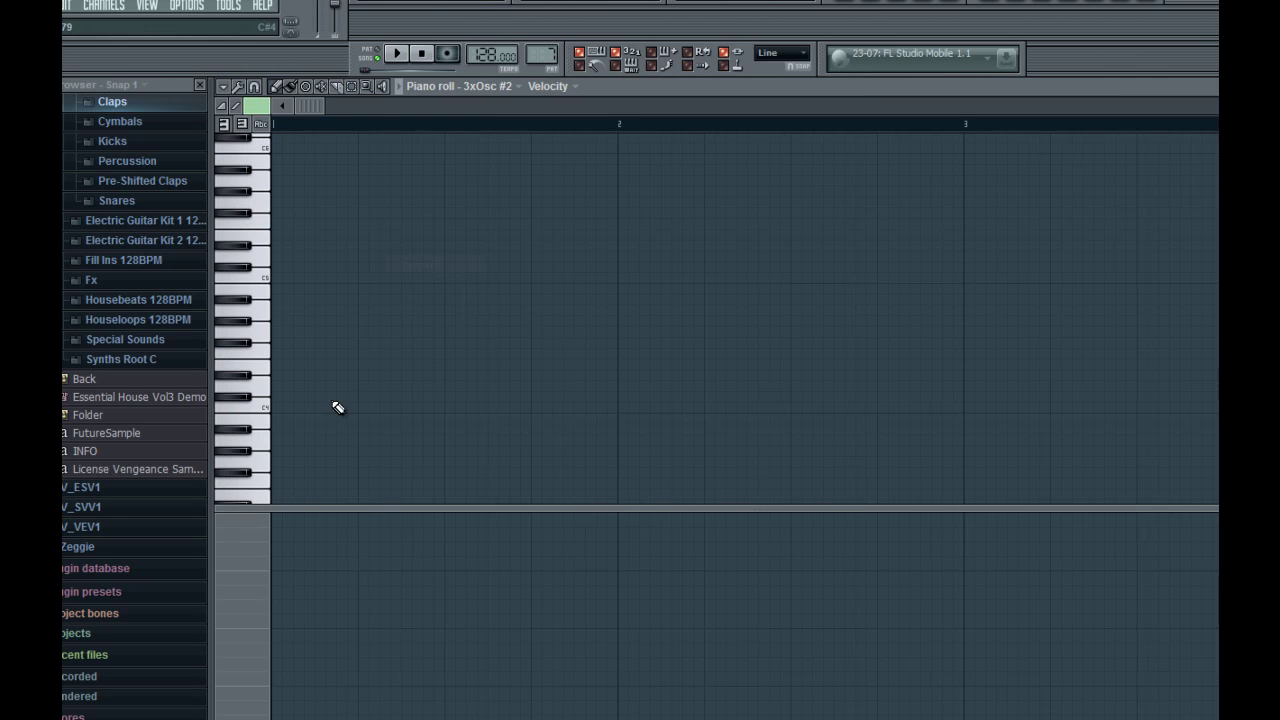
click(282, 407)
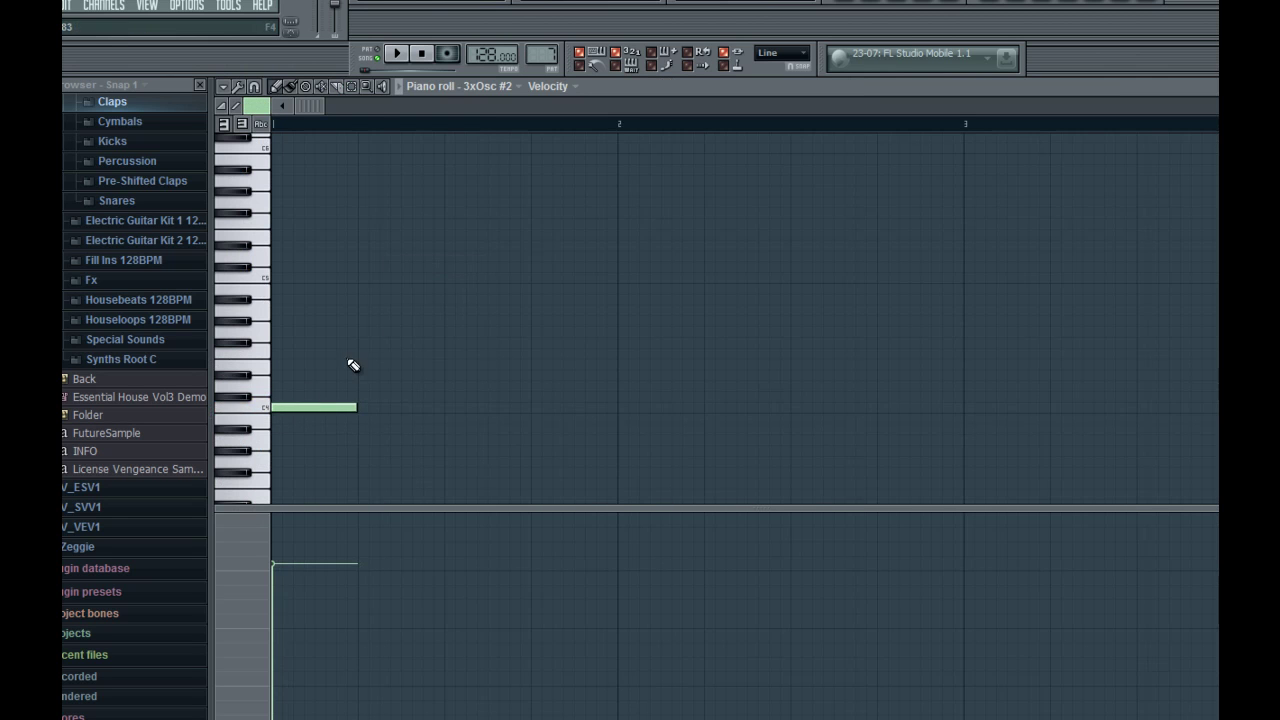
click(259, 87)
click(270, 127)
click(362, 410)
key(space)
click(449, 410)
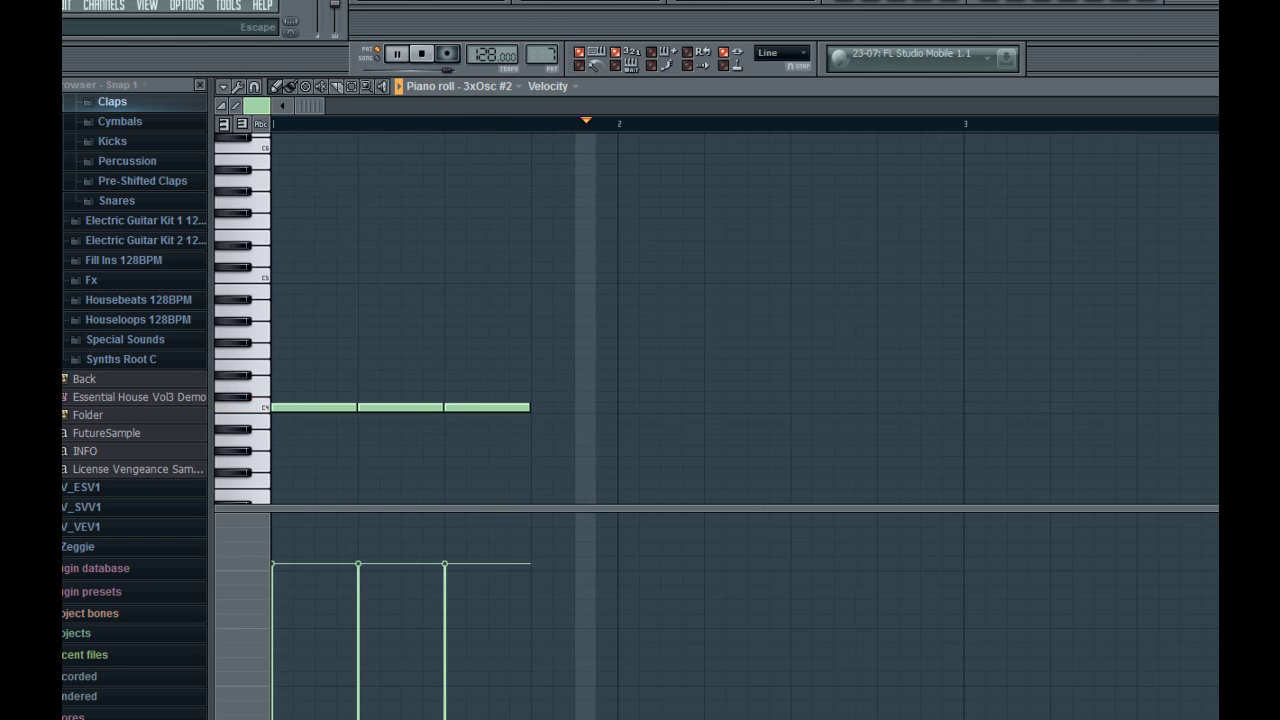
key(Escape)
key(space)
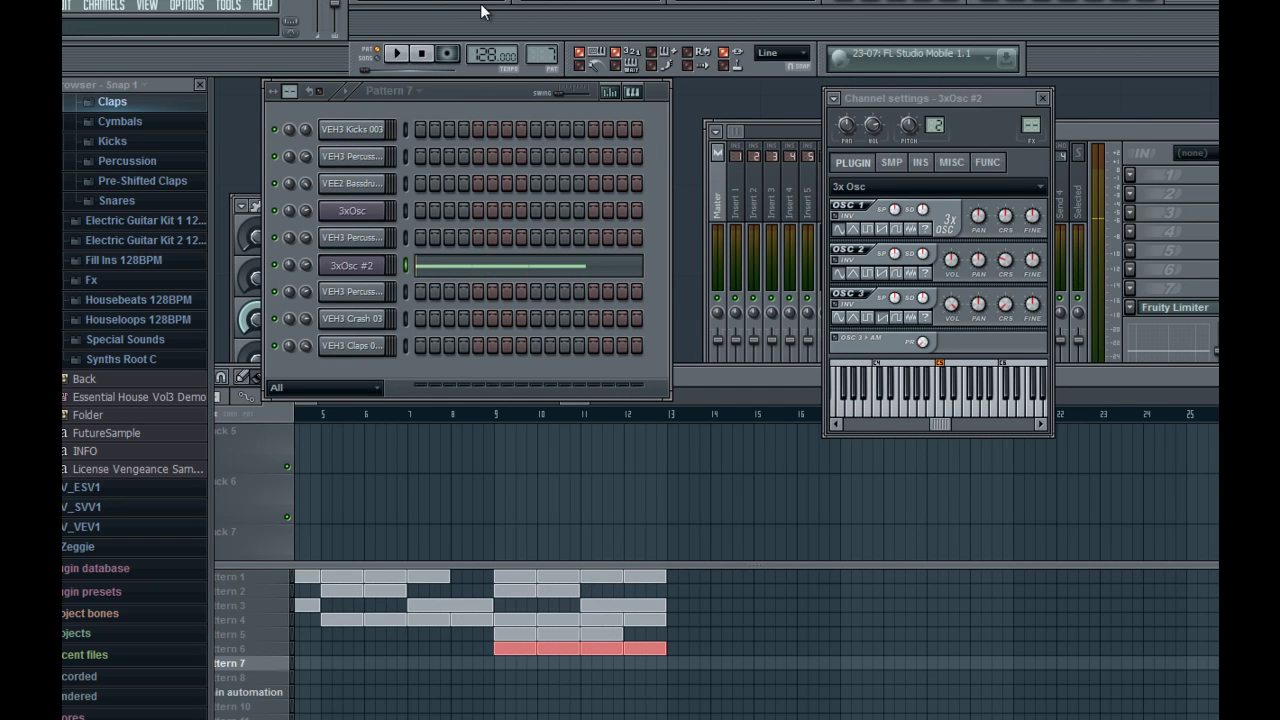
Place Pattern 7 across bars 9 to 12 while the song plays from bar 8 and adjust the 3xOsc #2 channel's volume.
click(694, 368)
click(490, 430)
click(463, 413)
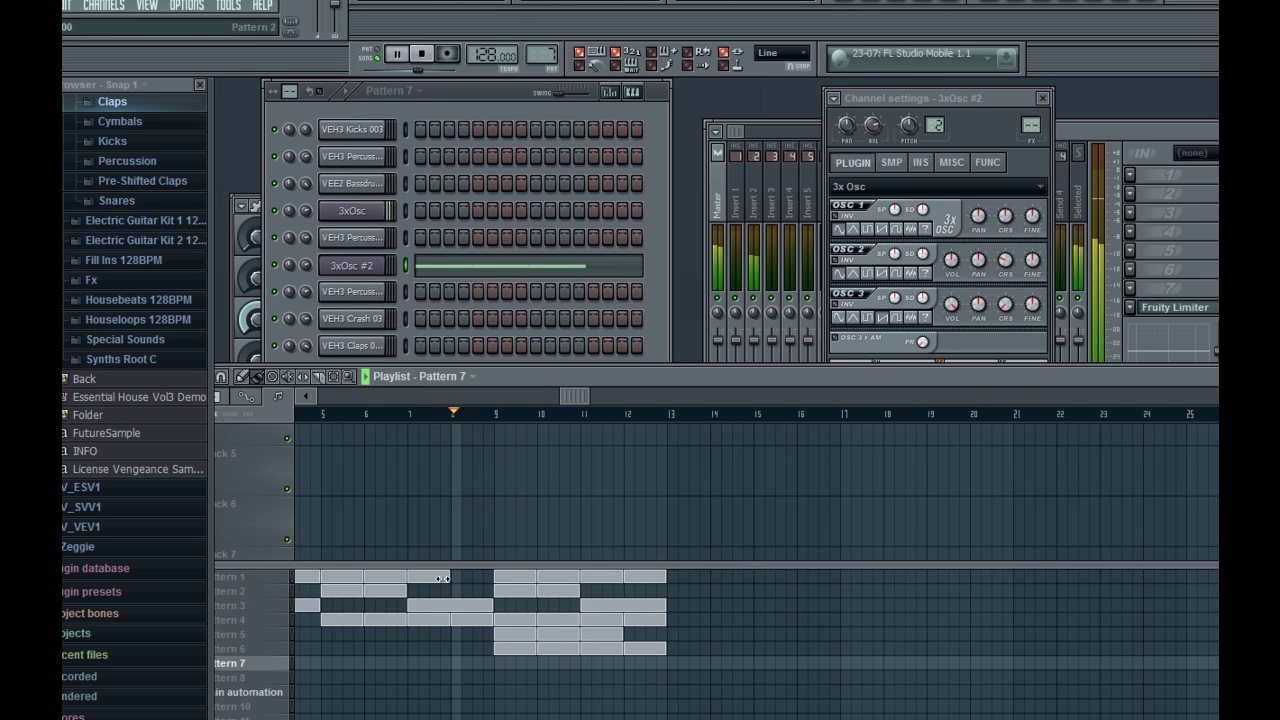
drag(503, 663, 648, 668)
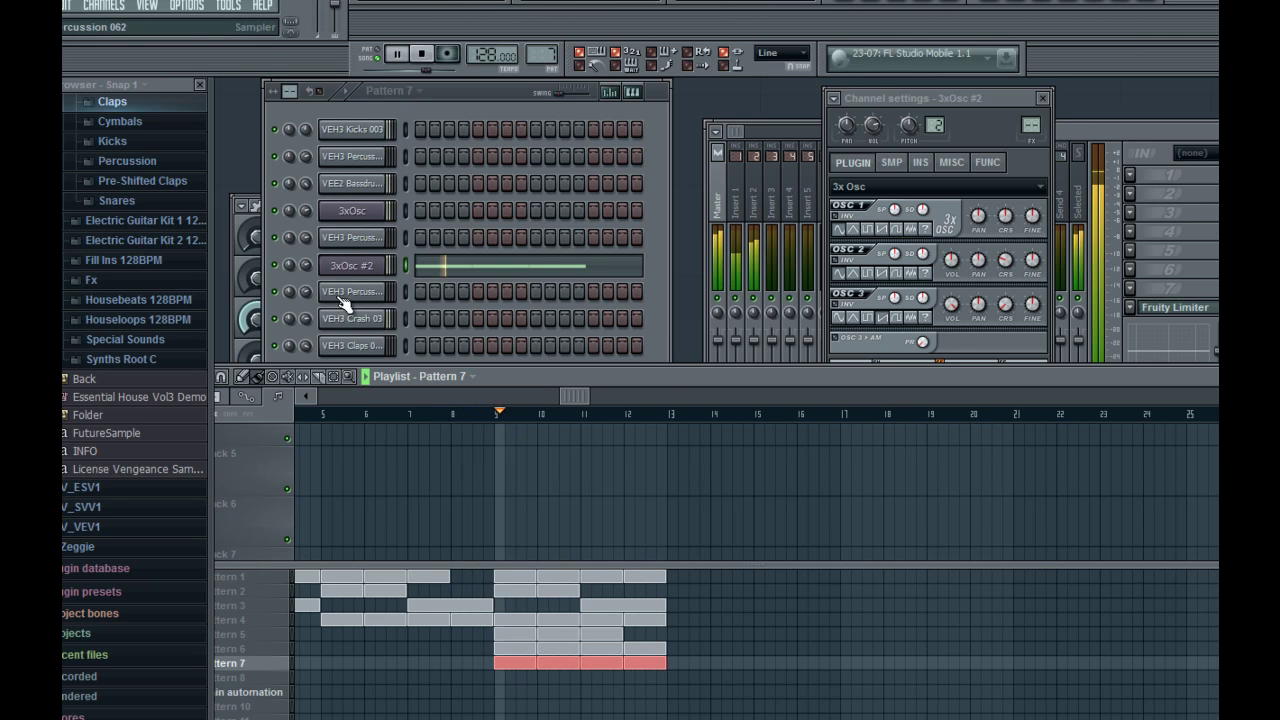
click(305, 264)
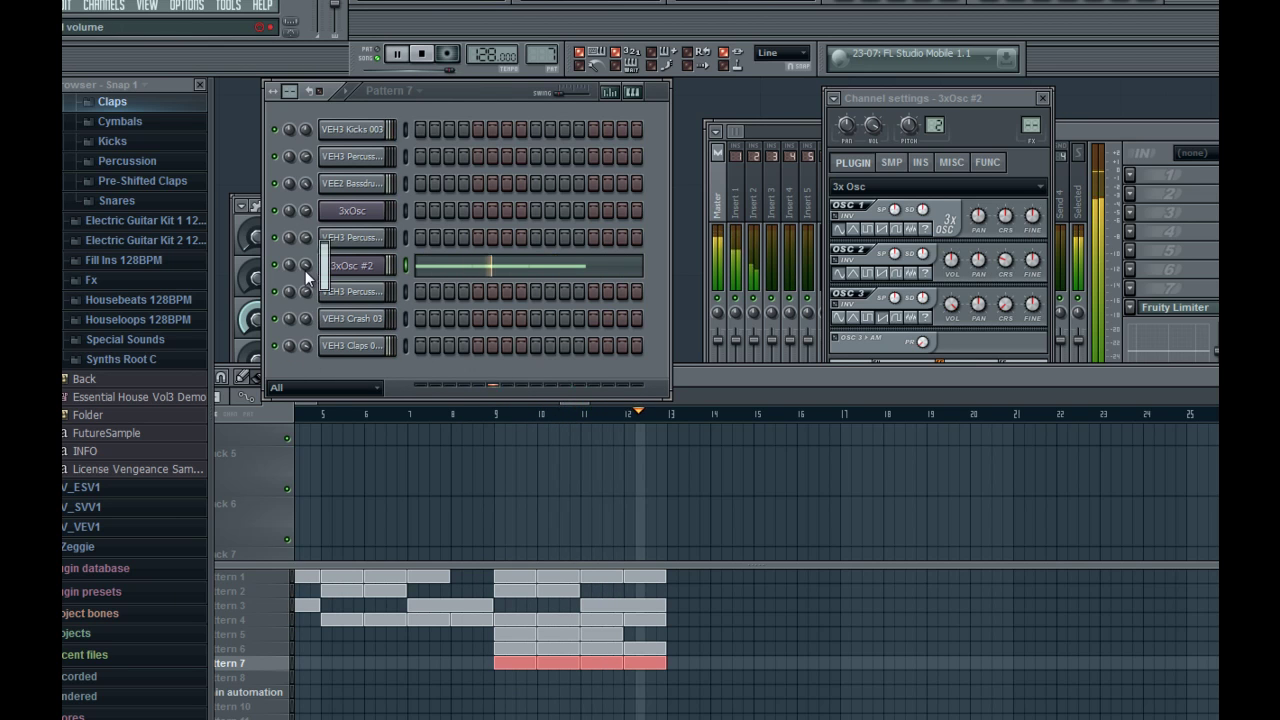
key(space)
Duplicate the playlist clips of Patterns 1 to 7 from bars 9–12 into bars 13–16.
click(632, 650)
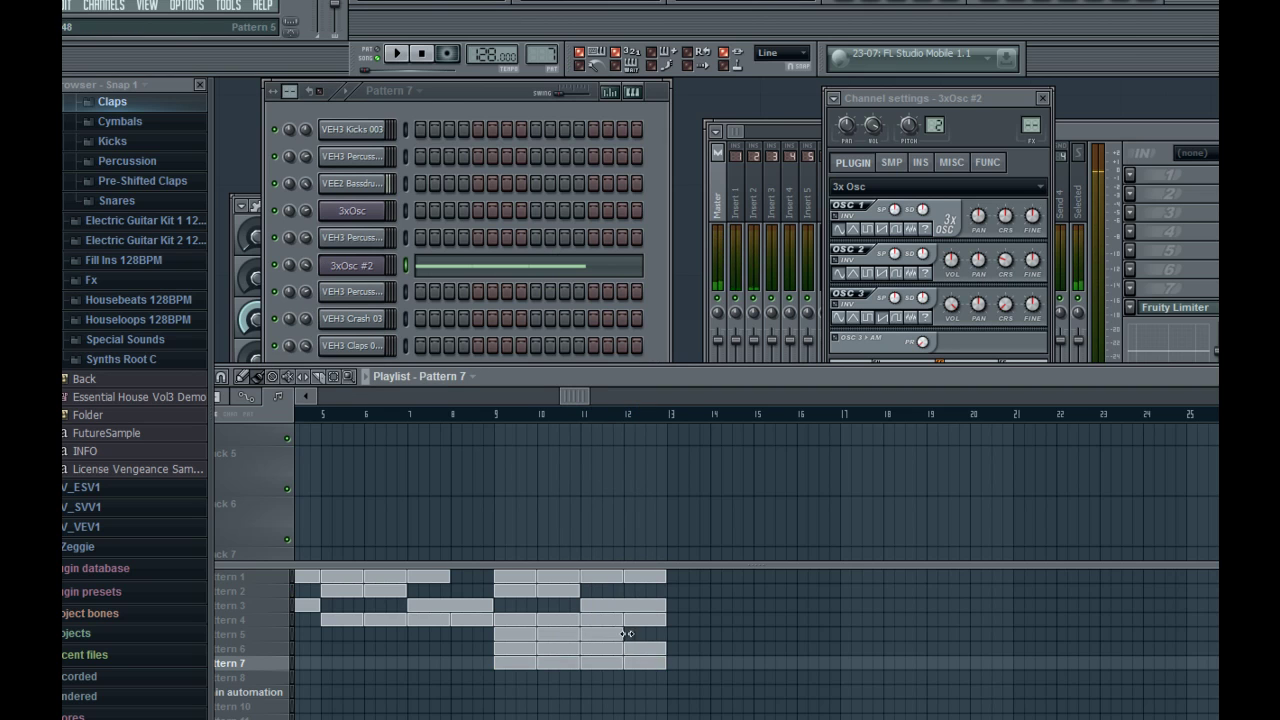
drag(706, 684, 790, 576)
key(ctrl+c)
key(ctrl+v)
Play the song from the beginning and maximize the playlist to review the arrangement from bar 1.
key(space)
drag(558, 380, 608, 383)
double_click(608, 384)
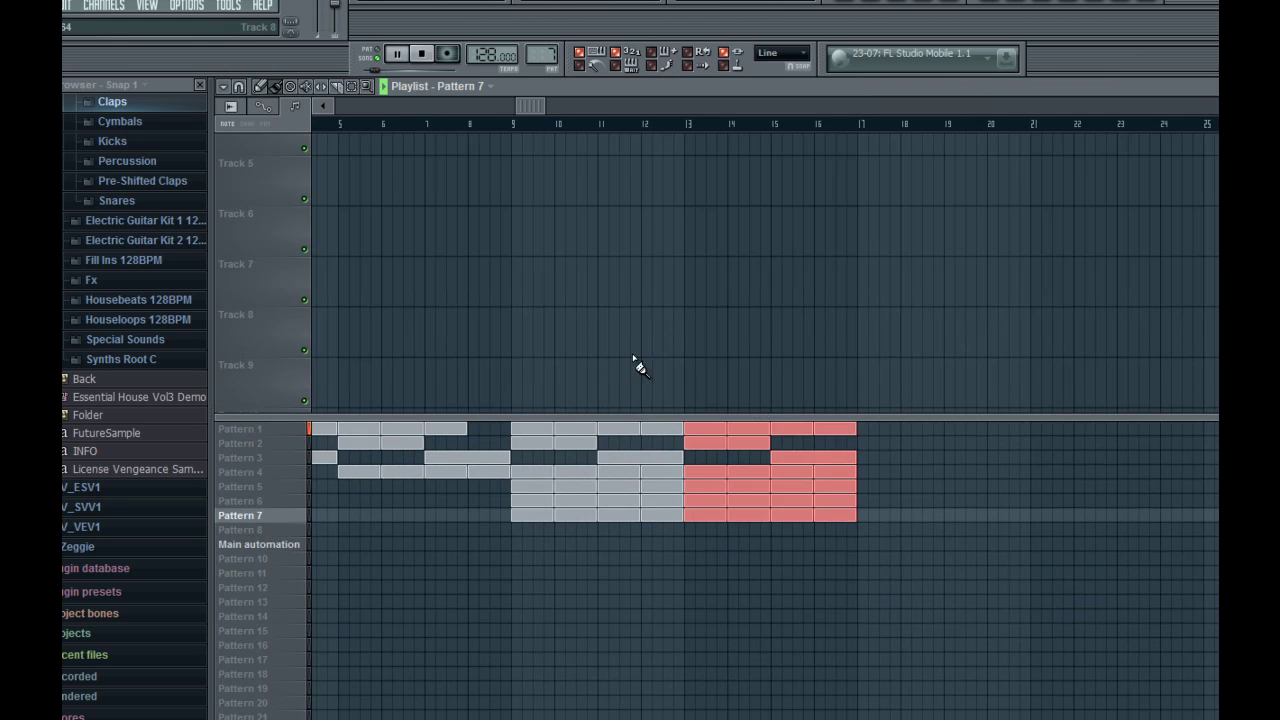
drag(541, 105, 290, 100)
scroll(589, 337, up, 4)
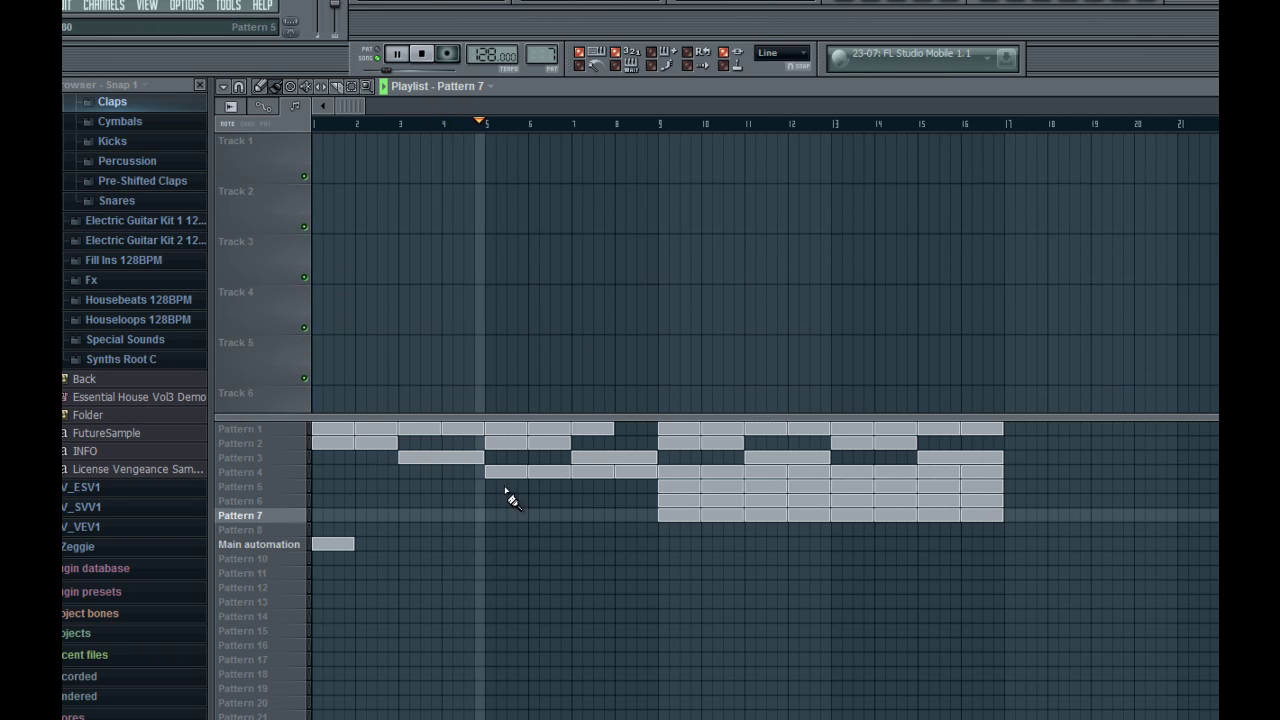
Lengthen the second C7 note of the 3xOsc melody in Pattern 3 to half a beat and return to the channel rack.
double_click(585, 460)
drag(378, 216, 400, 216)
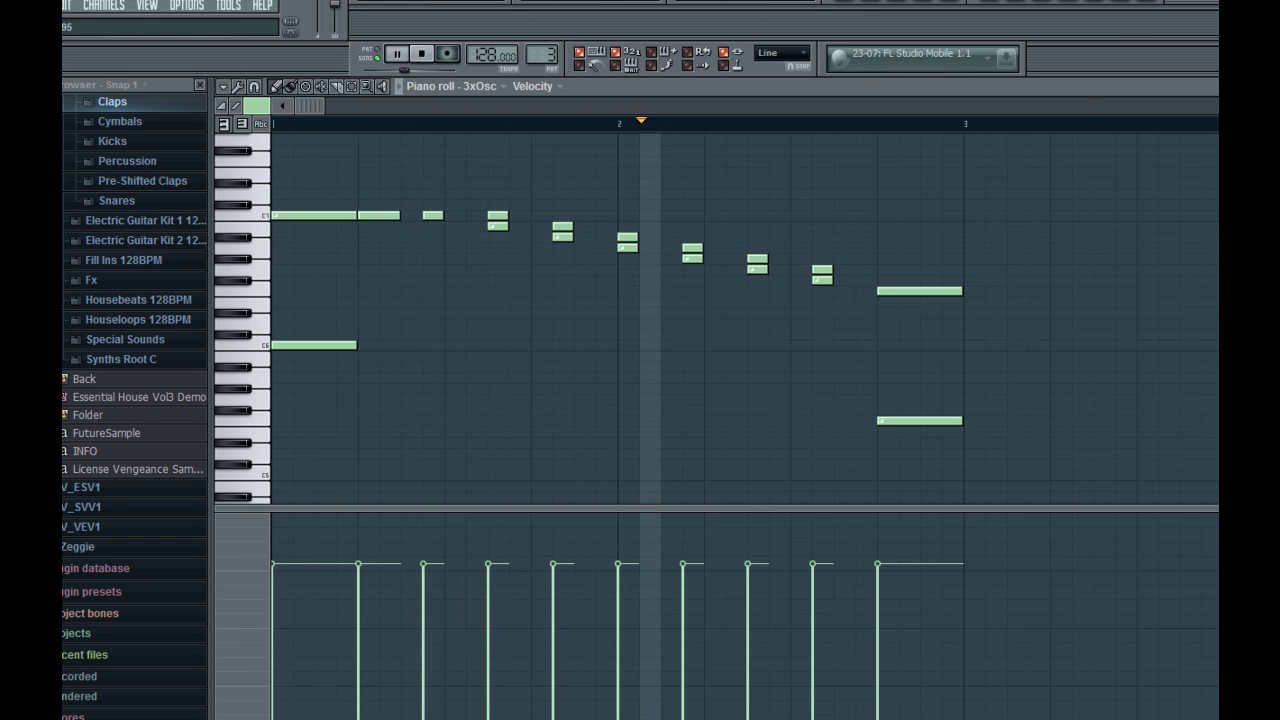
key(Escape)
key(F6)
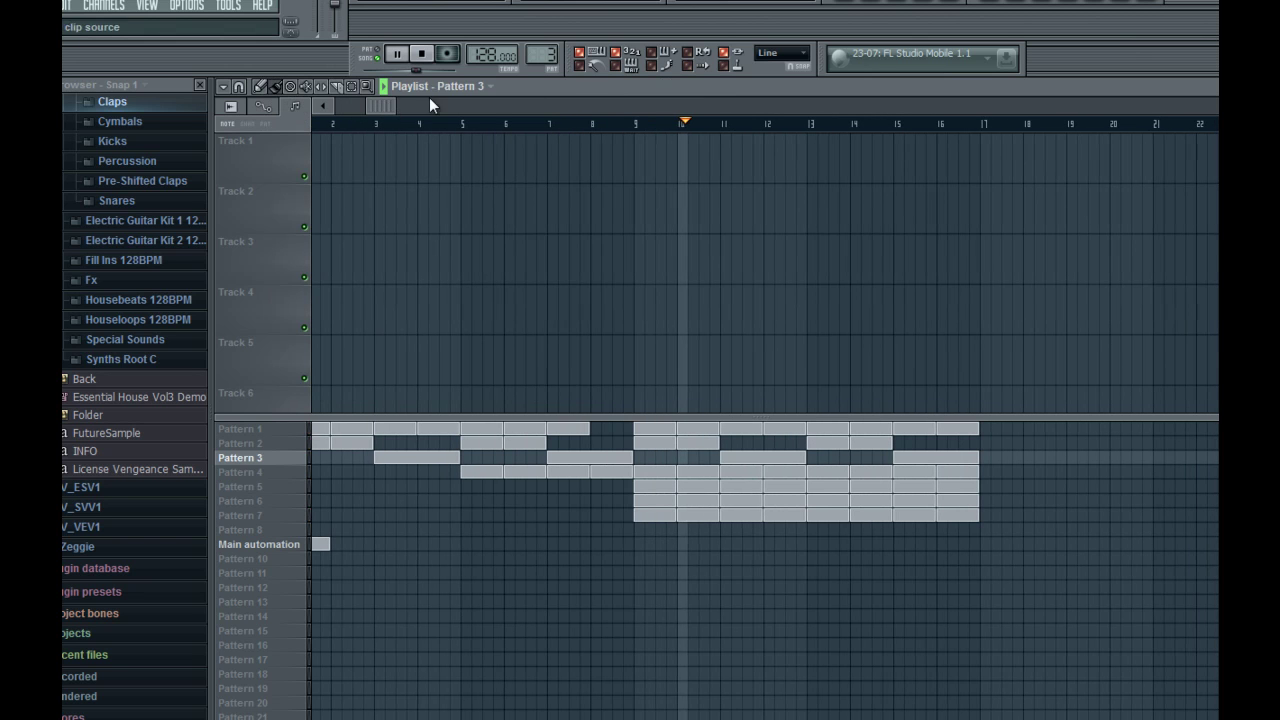
Listen to the arrangement through bar 16, restore the playlist to its smaller size and stop playback.
drag(371, 106, 465, 104)
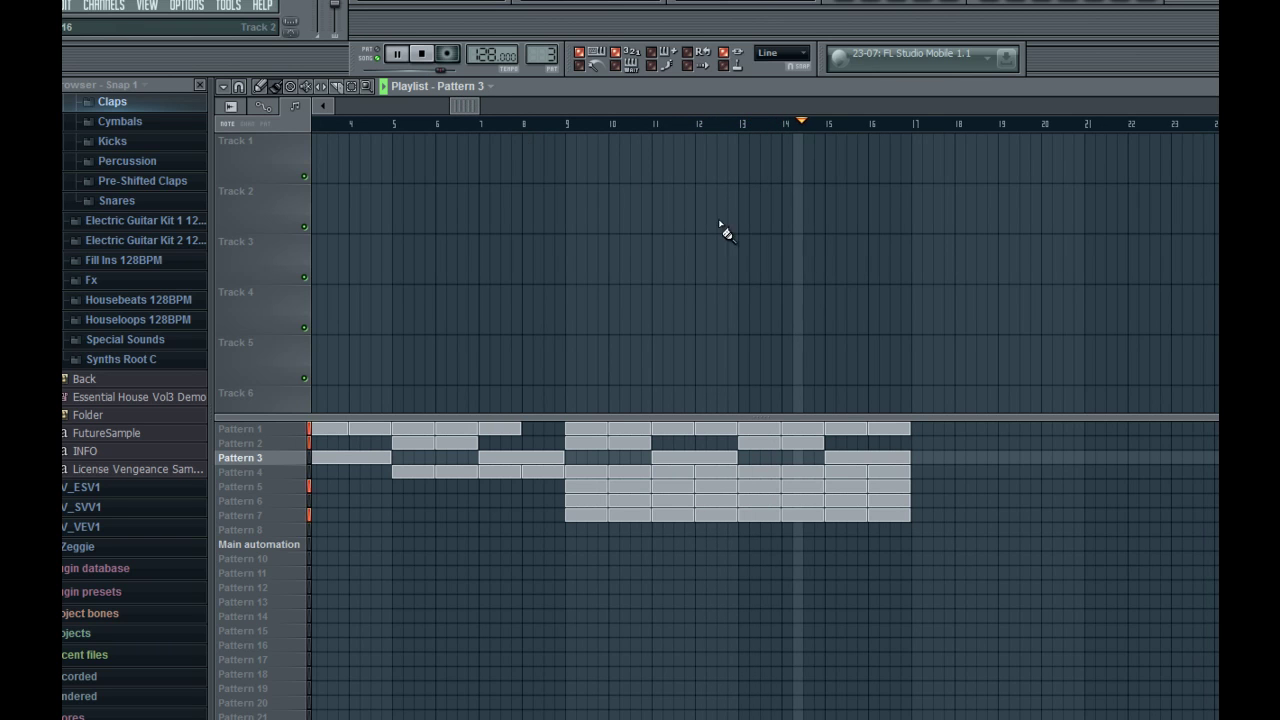
double_click(867, 85)
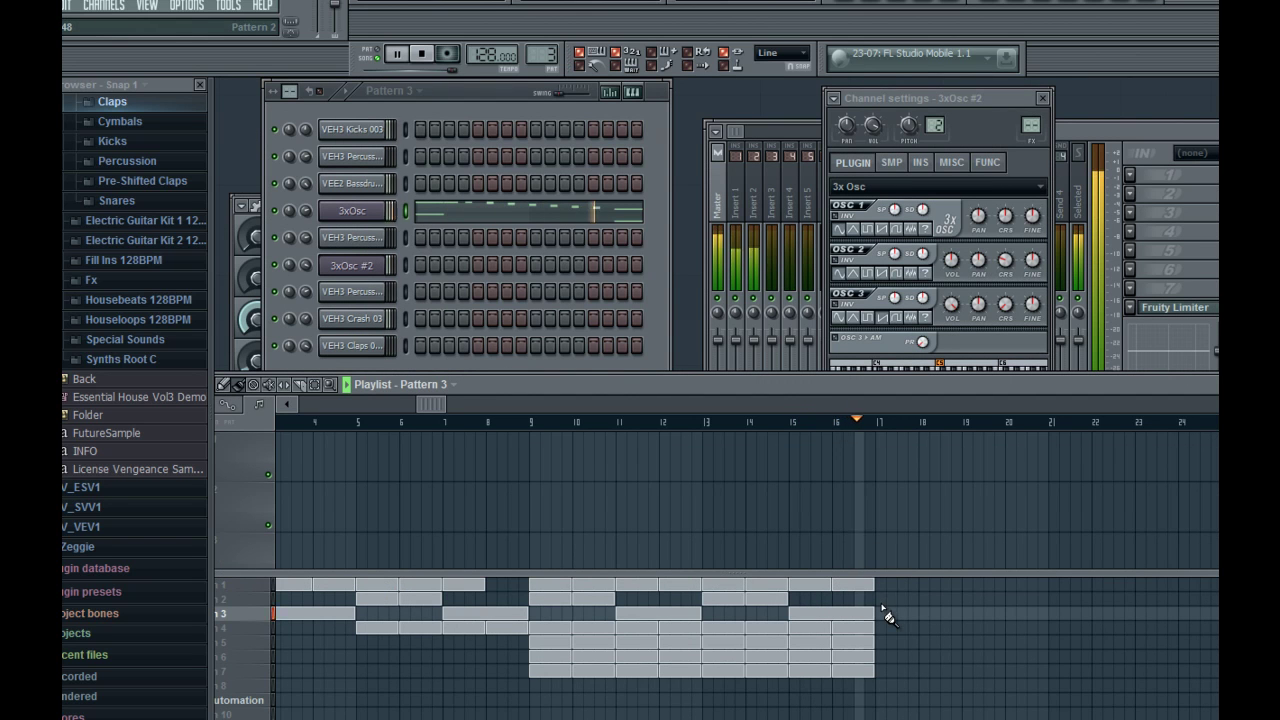
key(space)
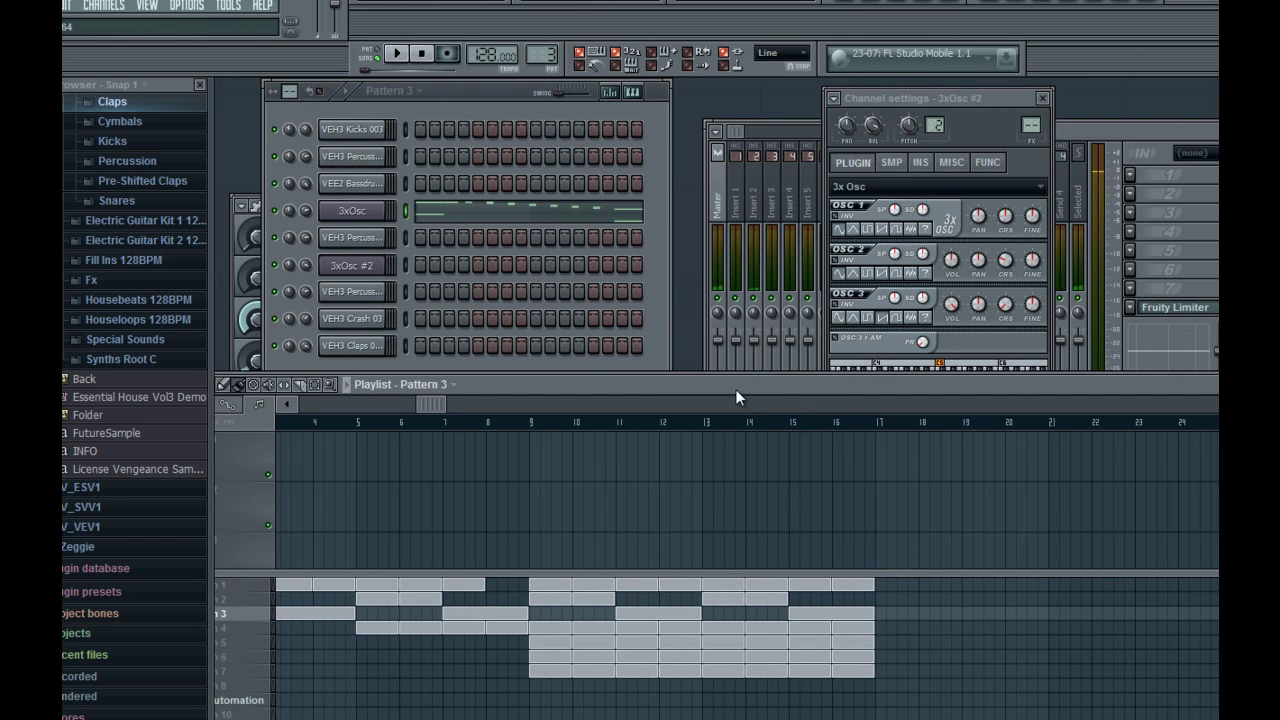